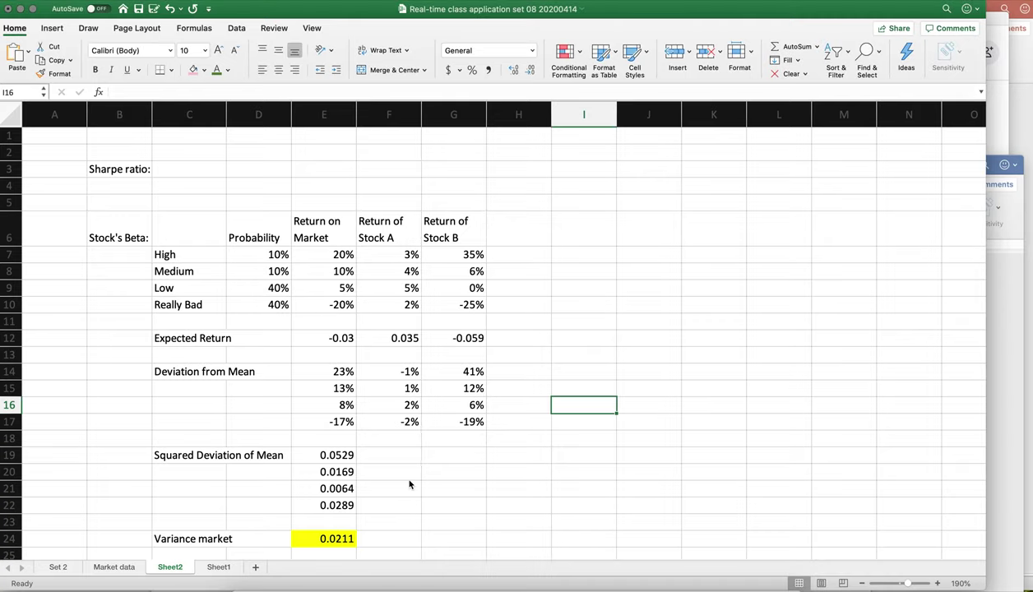
# Step: Insert blank rows from row 12, above the Expected Return section, to free the space below the returns table
pyautogui.click(360, 290)
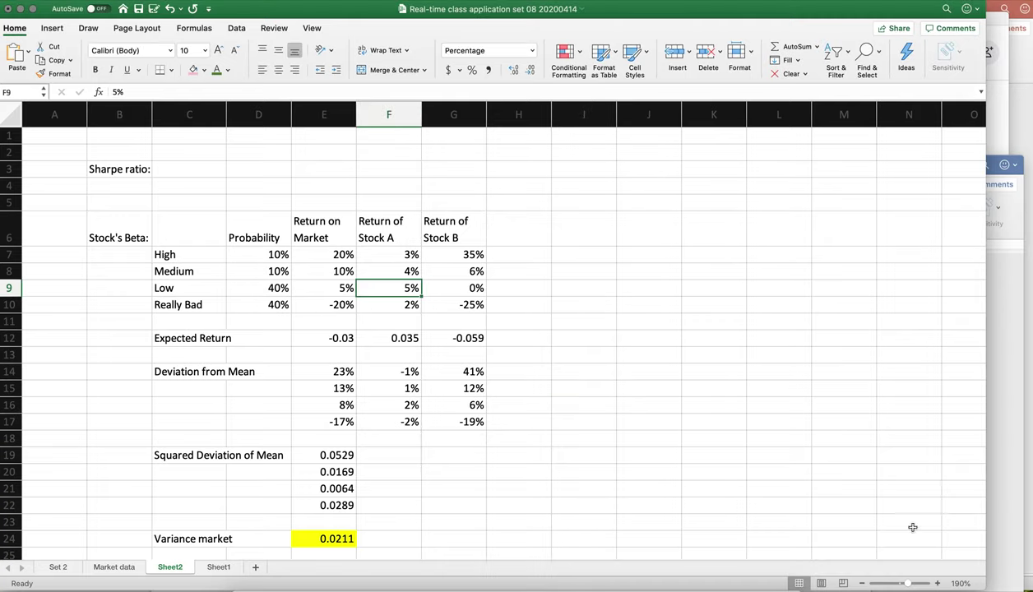
pyautogui.click(938, 584)
pyautogui.click(937, 583)
pyautogui.click(938, 583)
pyautogui.click(938, 583)
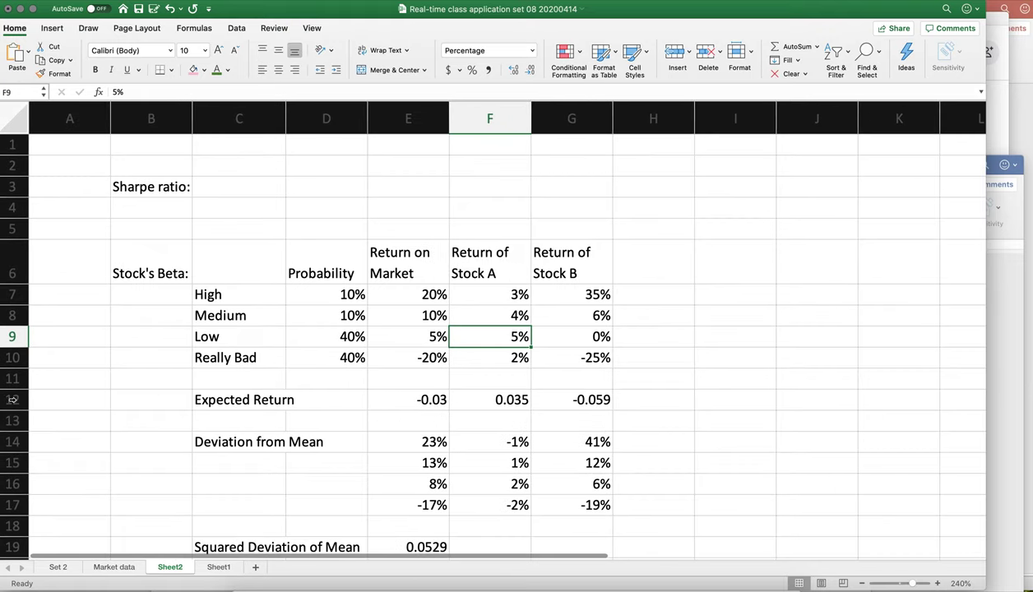
pyautogui.moveTo(13, 399); pyautogui.dragTo(12, 526)
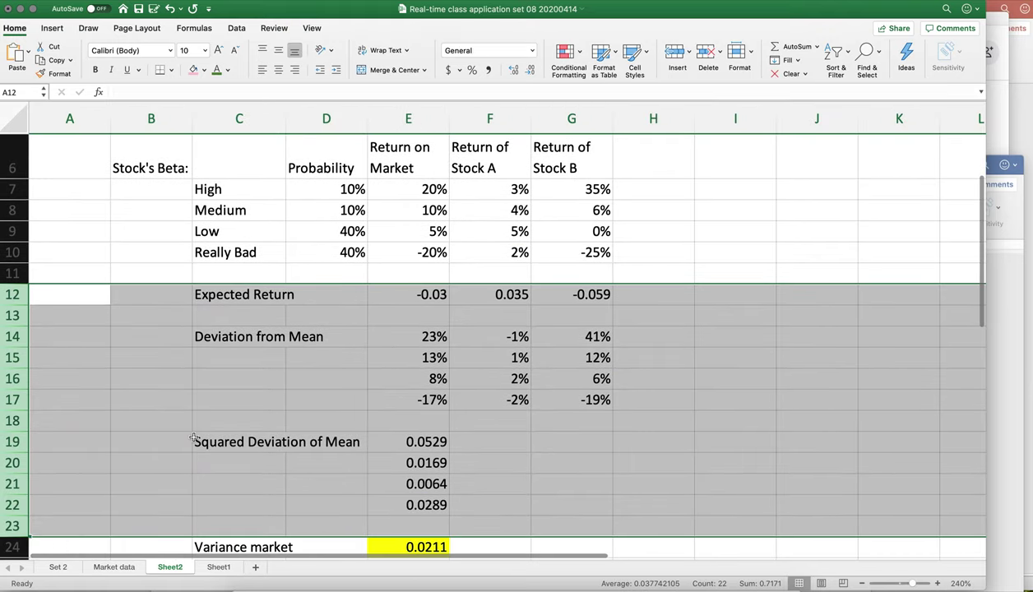
pyautogui.rightClick(228, 350)
pyautogui.click(270, 425)
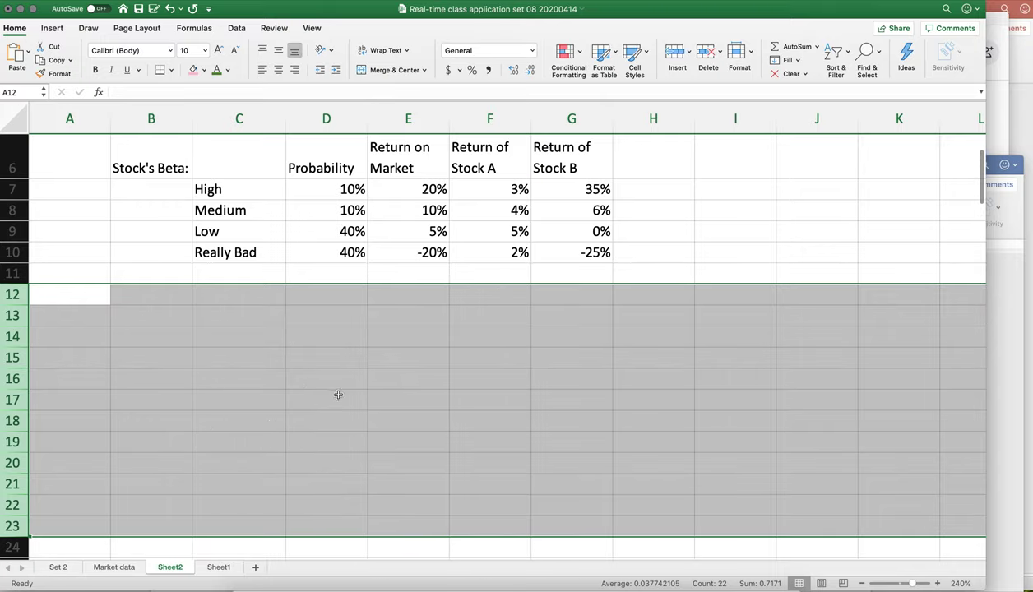
pyautogui.click(338, 394)
# Step: Clear the "Sharpe ratio:" label from cell B3
pyautogui.scroll(5, 338, 396)
pyautogui.click(157, 185)
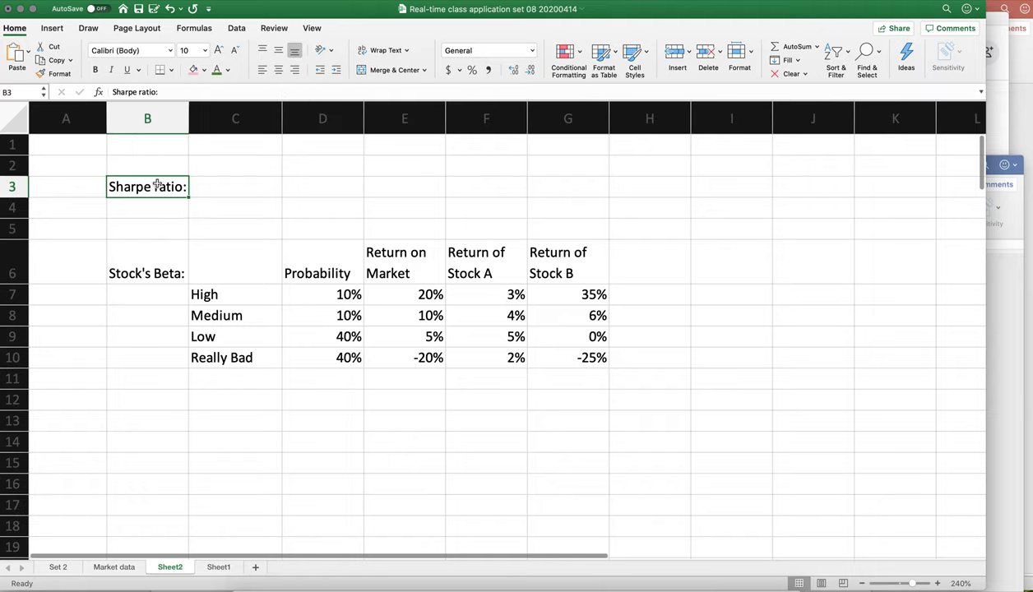
pyautogui.press('BackSpace')
pyautogui.press('Return')
# Step: Move the Stock's Beta table from B6:G10 up so that it starts at B2
pyautogui.click(161, 264)
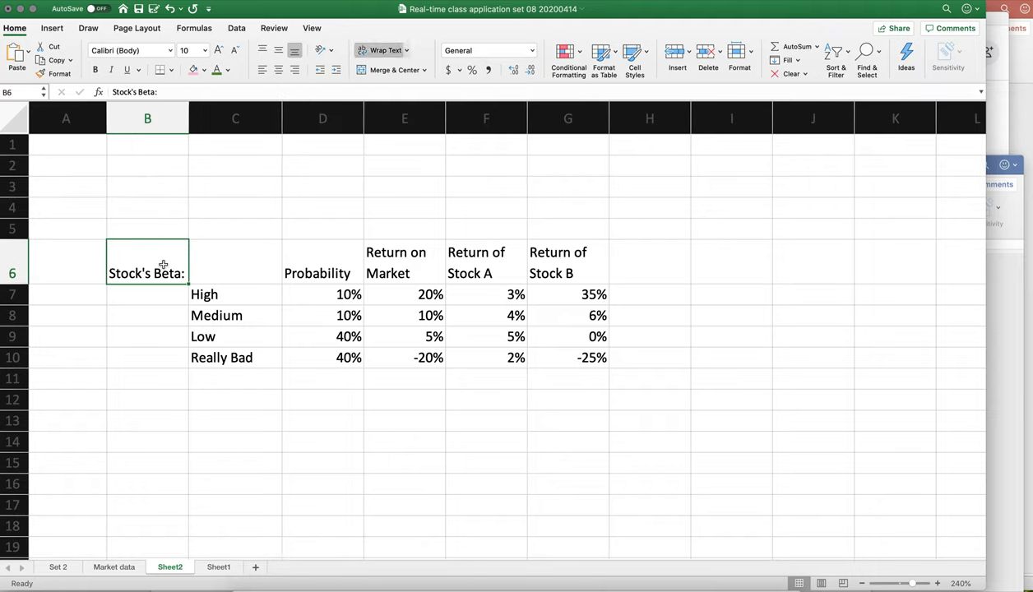
pyautogui.hotkey('shift', 'Right')
pyautogui.hotkey('shift', 'Right')
pyautogui.hotkey('shift', 'Right')
pyautogui.hotkey('shift', 'Right')
pyautogui.hotkey('shift', 'Right')
pyautogui.hotkey('shift', 'Right')
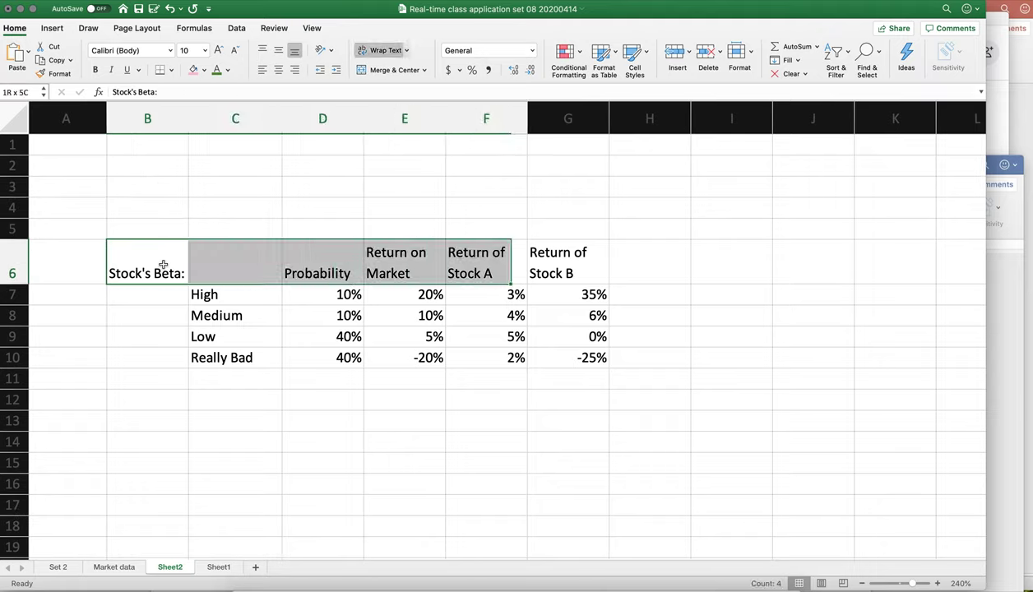
pyautogui.hotkey('shift', 'Left')
pyautogui.hotkey('shift', 'Down')
pyautogui.hotkey('shift', 'Down')
pyautogui.hotkey('shift', 'Down')
pyautogui.hotkey('shift', 'Down')
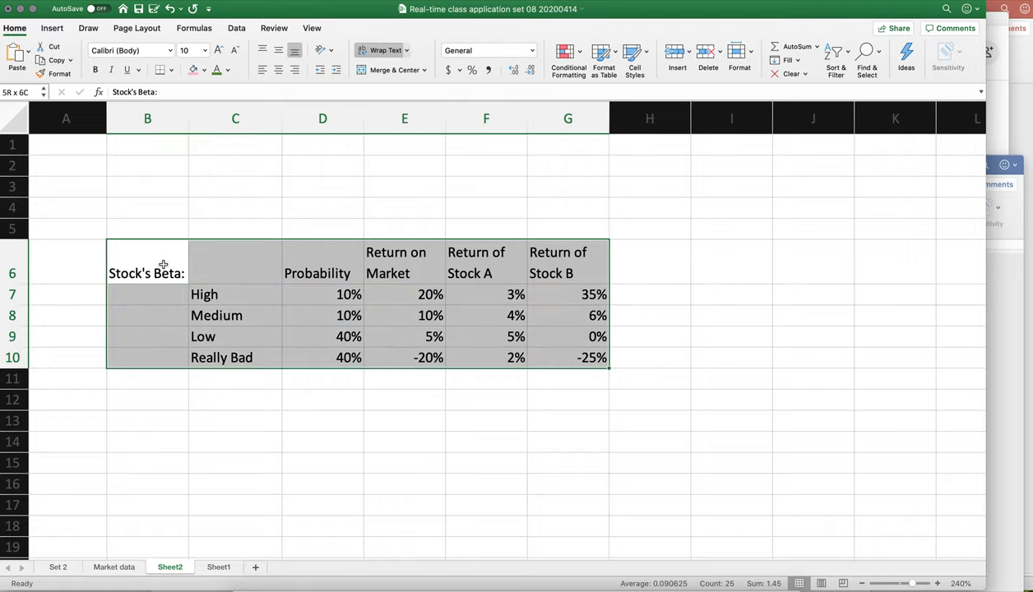
pyautogui.hotkey('ctrl', 'x')
pyautogui.press('Up')
pyautogui.press('Up')
pyautogui.press('Up')
pyautogui.press('Up')
pyautogui.hotkey('ctrl', 'v')
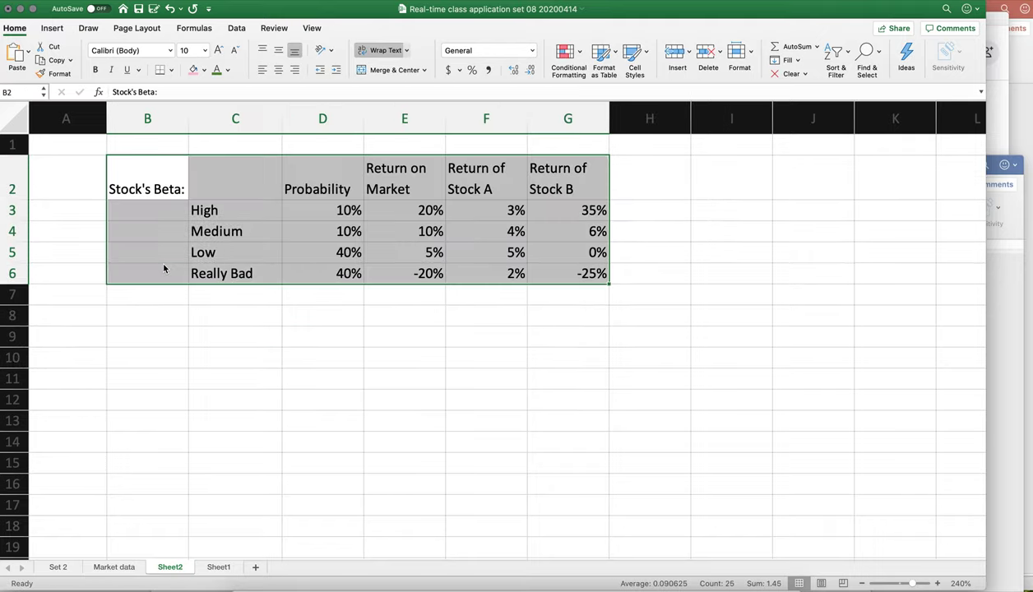
# Step: Review the probability, market return and Stock A return columns of the table
pyautogui.click(255, 231)
pyautogui.moveTo(327, 215); pyautogui.dragTo(346, 273)
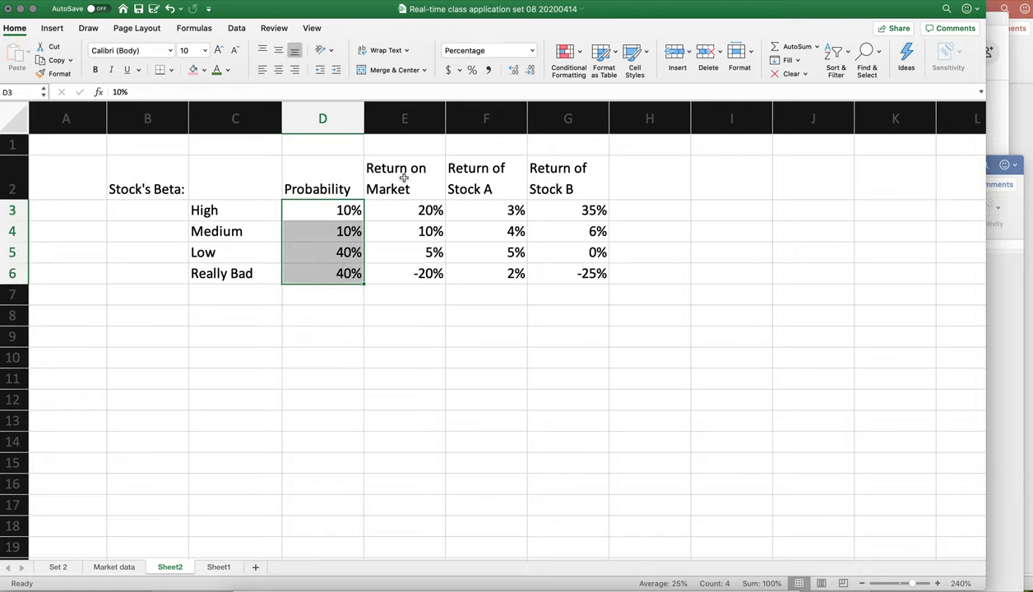
pyautogui.moveTo(403, 178); pyautogui.dragTo(409, 276)
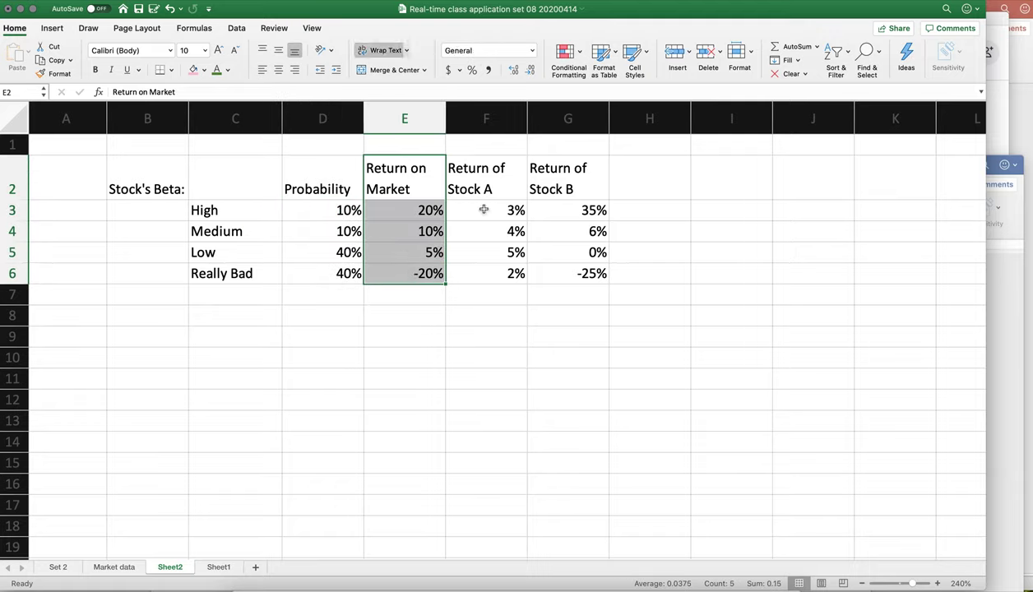
pyautogui.moveTo(482, 207); pyautogui.dragTo(493, 273)
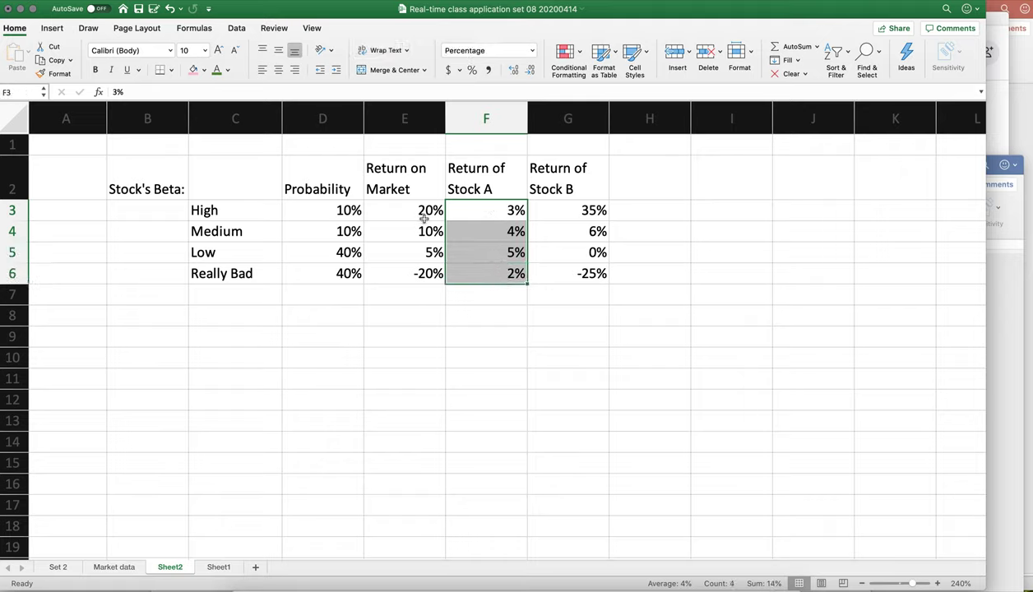
pyautogui.click(447, 310)
pyautogui.click(186, 322)
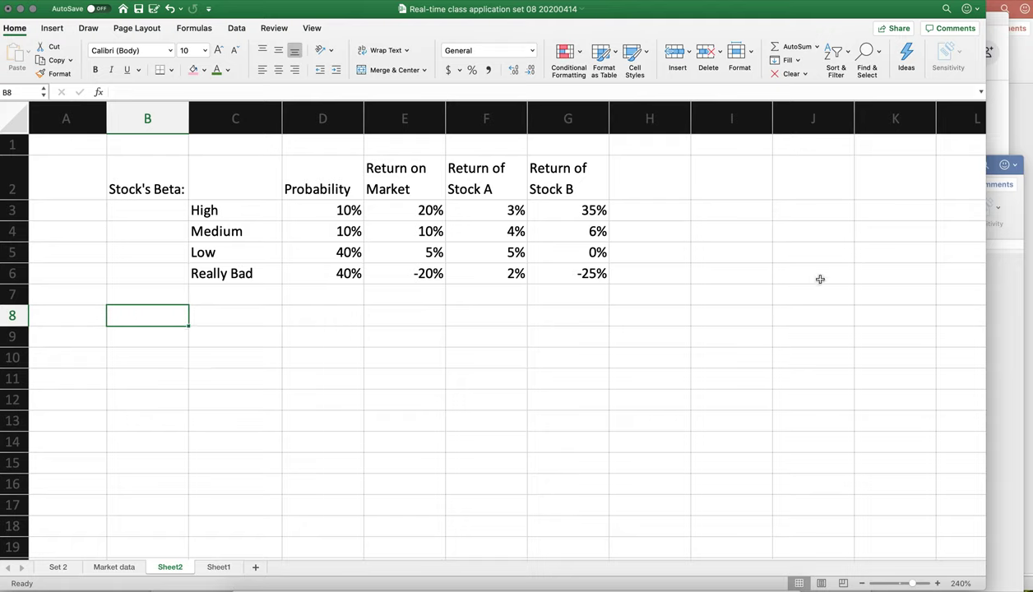
# Step: Enter the note "Each stock has it's own beta" in cell I3
pyautogui.click(747, 205)
pyautogui.write('Each stoc')
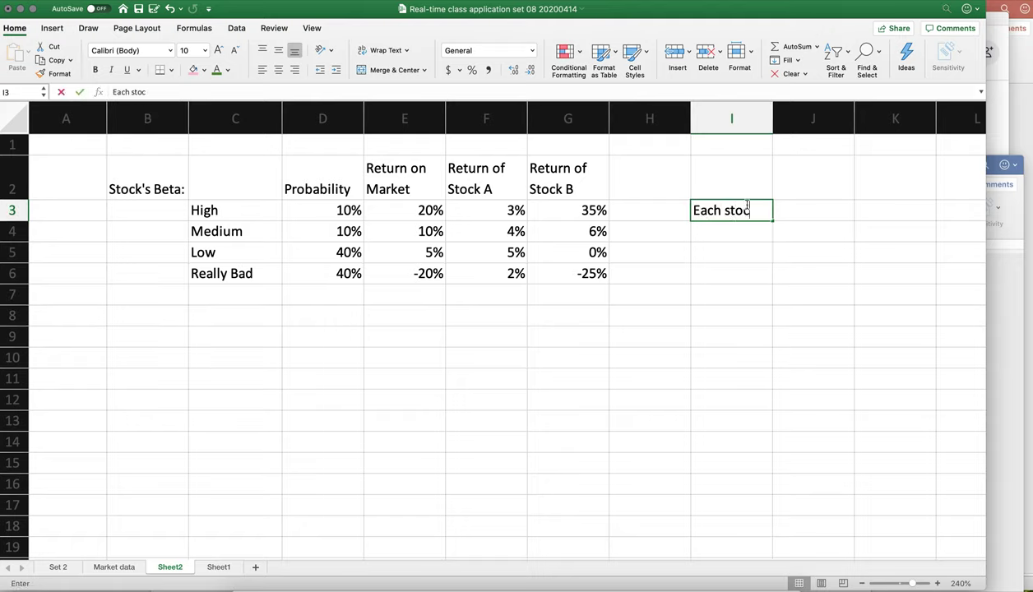
pyautogui.write("k has it's o")
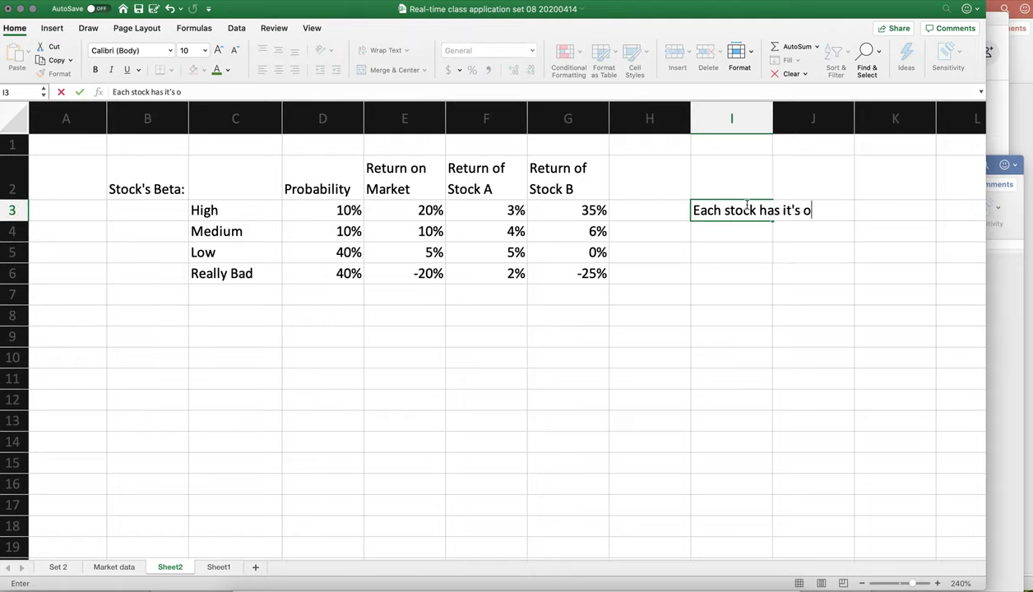
pyautogui.write('wn beta')
pyautogui.press('Return')
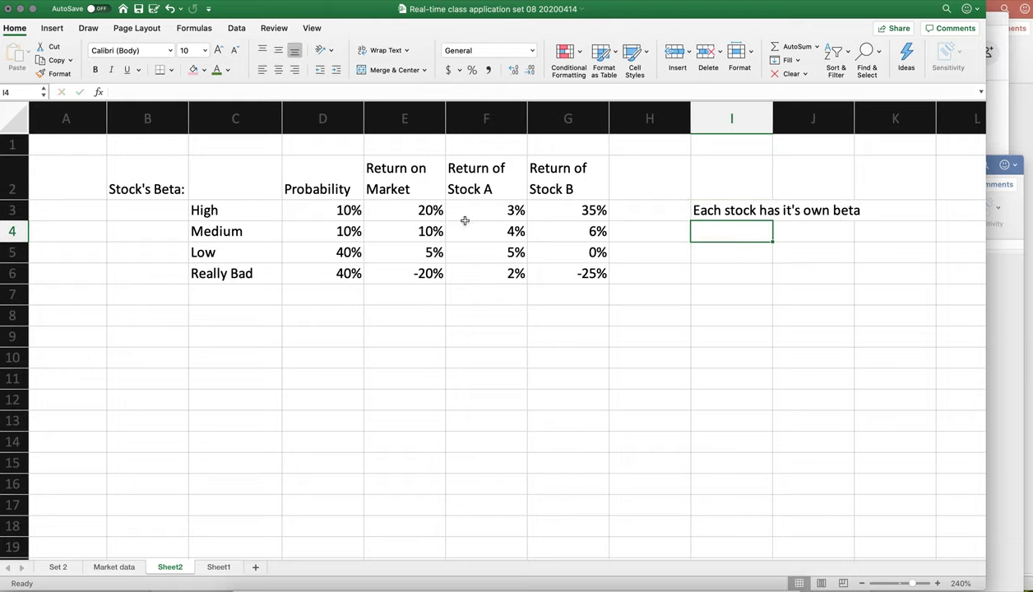
# Step: Enter "Beta gives us a measure of how volatile a stock" in I4 and "is compared to the market" in I5
pyautogui.write('Beta giv')
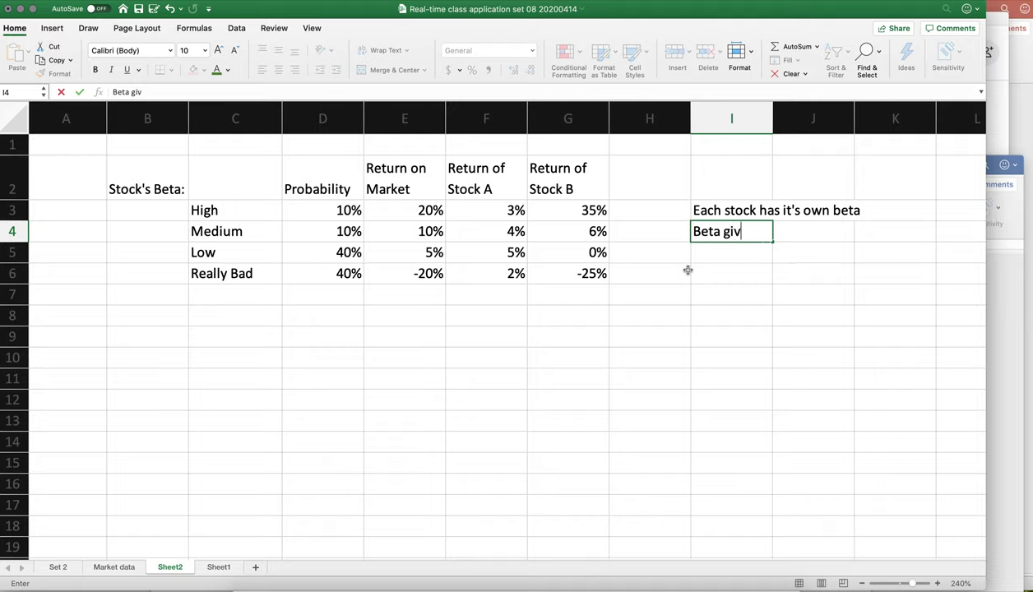
pyautogui.write('es us a measure of how')
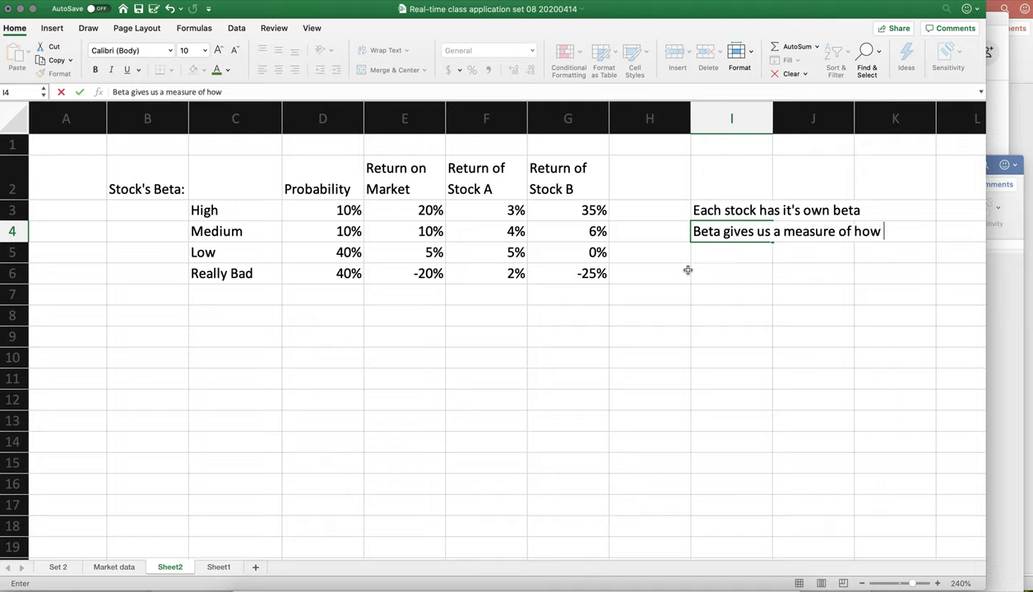
pyautogui.write(' volatile a stock')
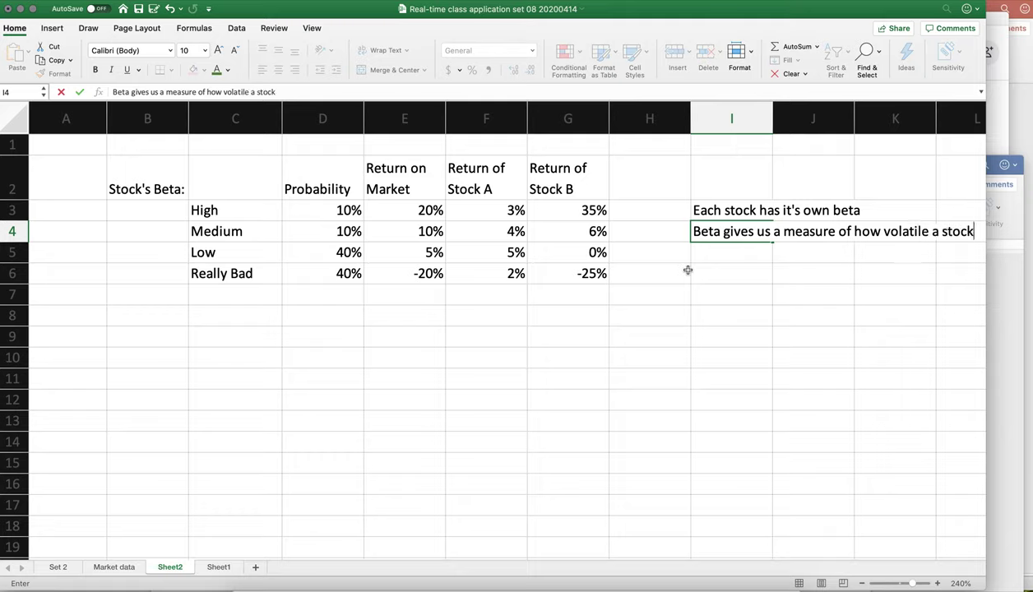
pyautogui.press('Return')
pyautogui.write('is compare')
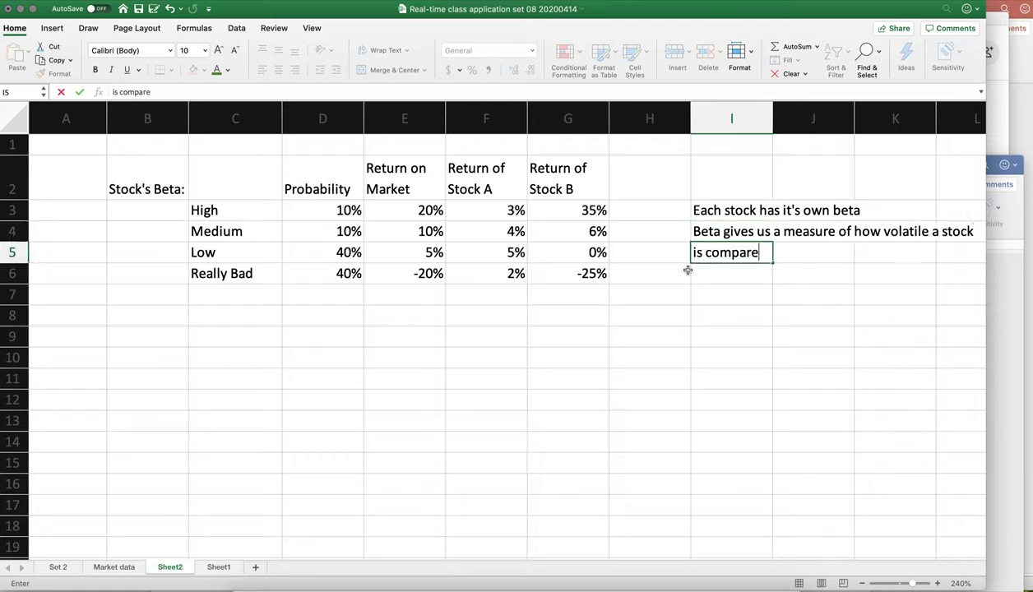
pyautogui.write('d to the market')
pyautogui.press('Return')
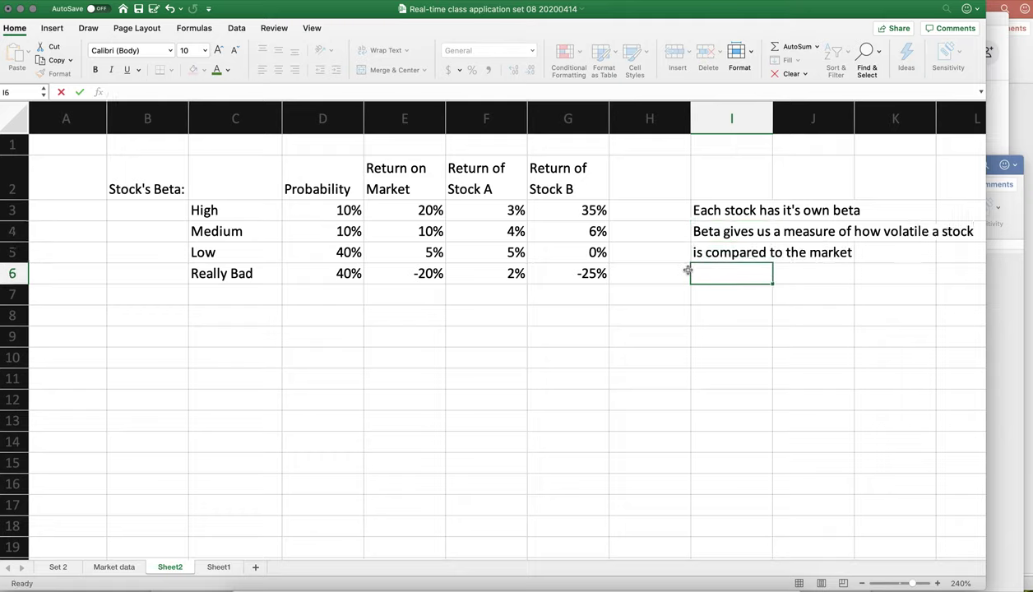
pyautogui.click(341, 323)
pyautogui.click(258, 316)
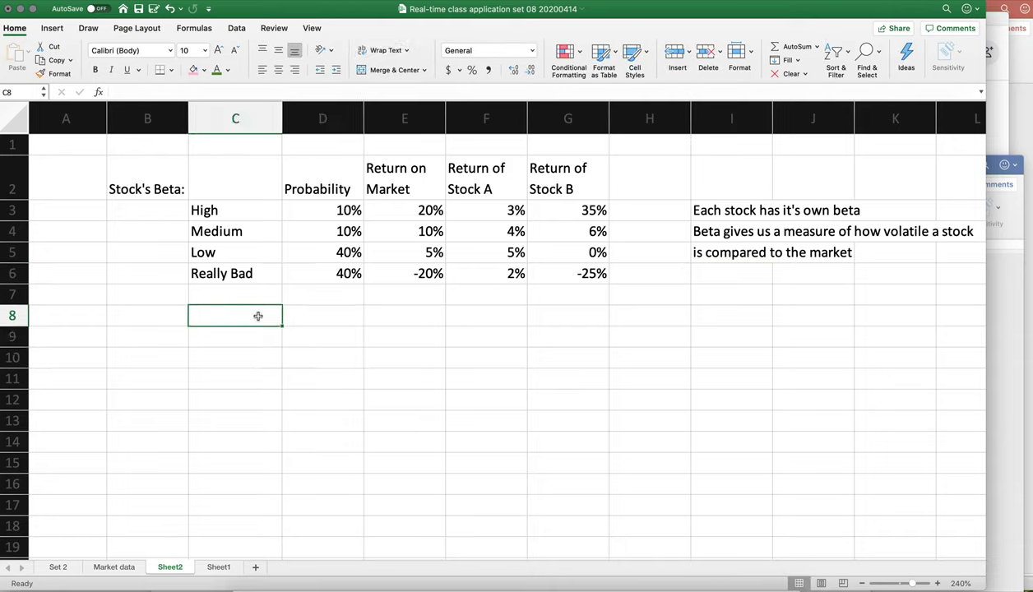
# Step: Enter the heading "Fromula for beta:" in I6 and turn off text wrapping for I6:J6
pyautogui.click(737, 276)
pyautogui.write('Fr')
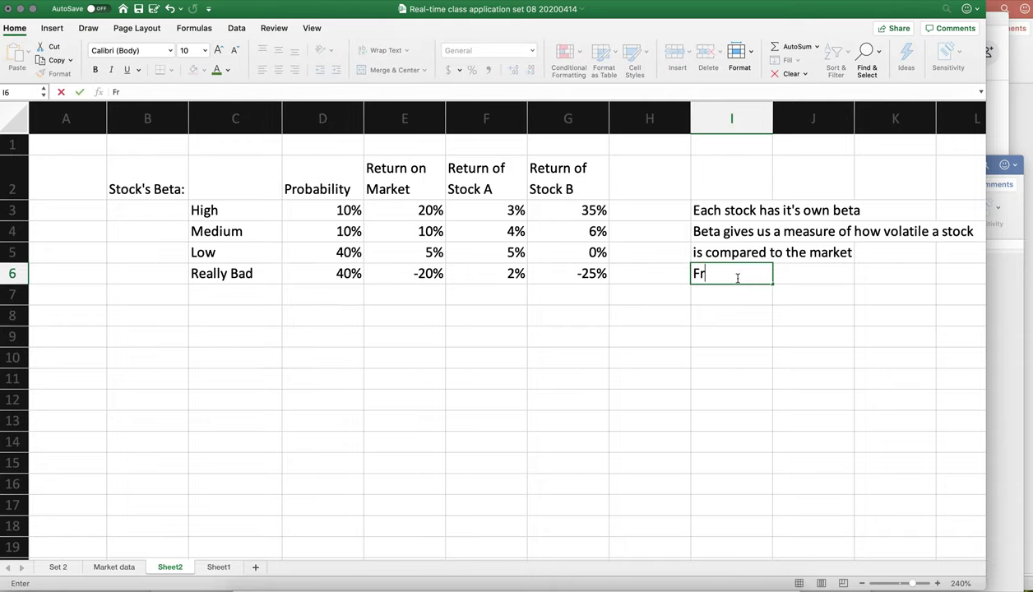
pyautogui.write('omule fo')
pyautogui.press('BackSpace')
pyautogui.press('BackSpace')
pyautogui.press('BackSpace')
pyautogui.press('BackSpace')
pyautogui.write('a ')
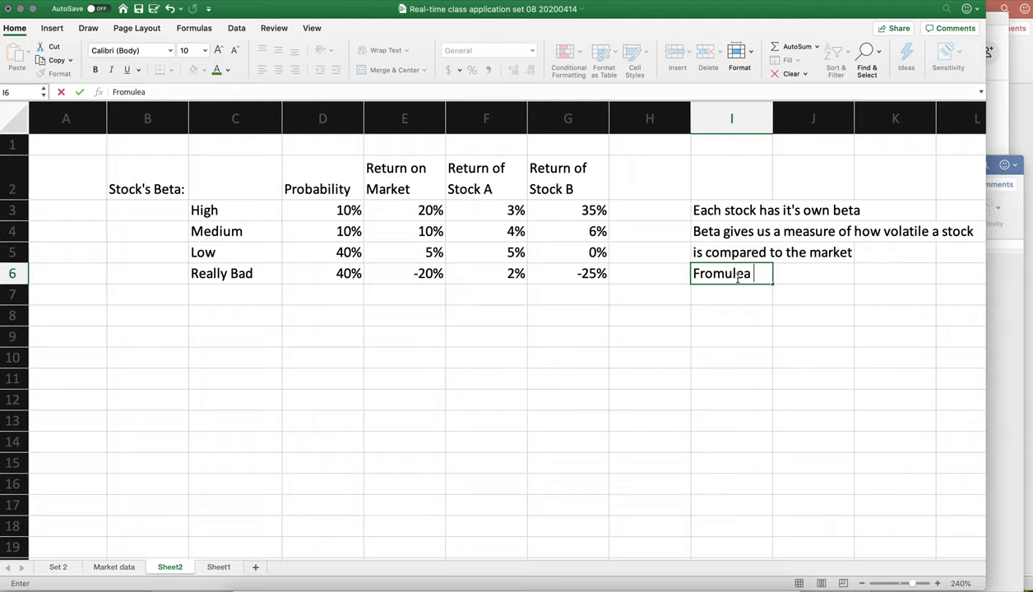
pyautogui.write('for beta:')
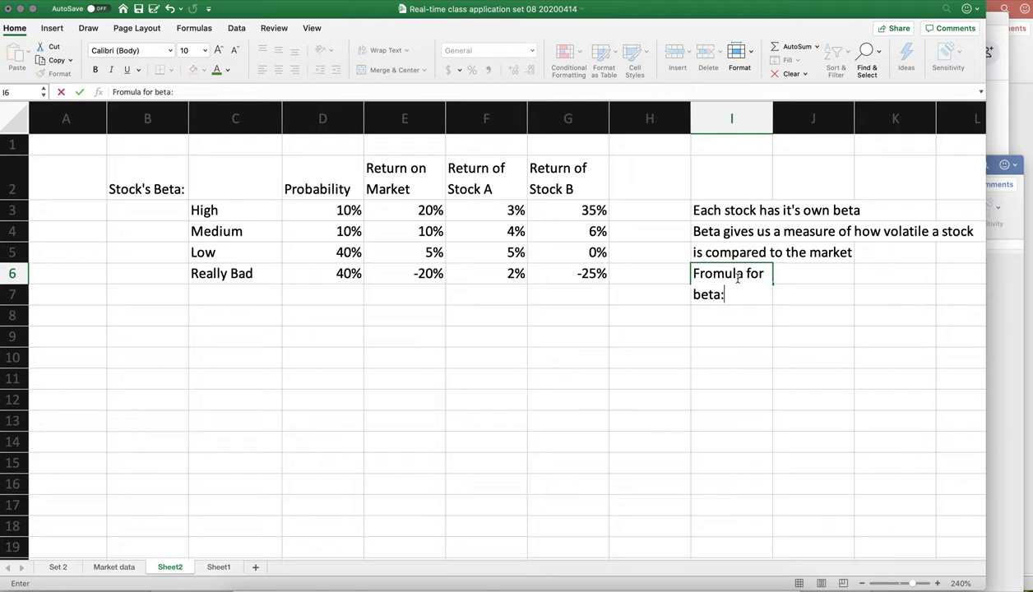
pyautogui.press('Return')
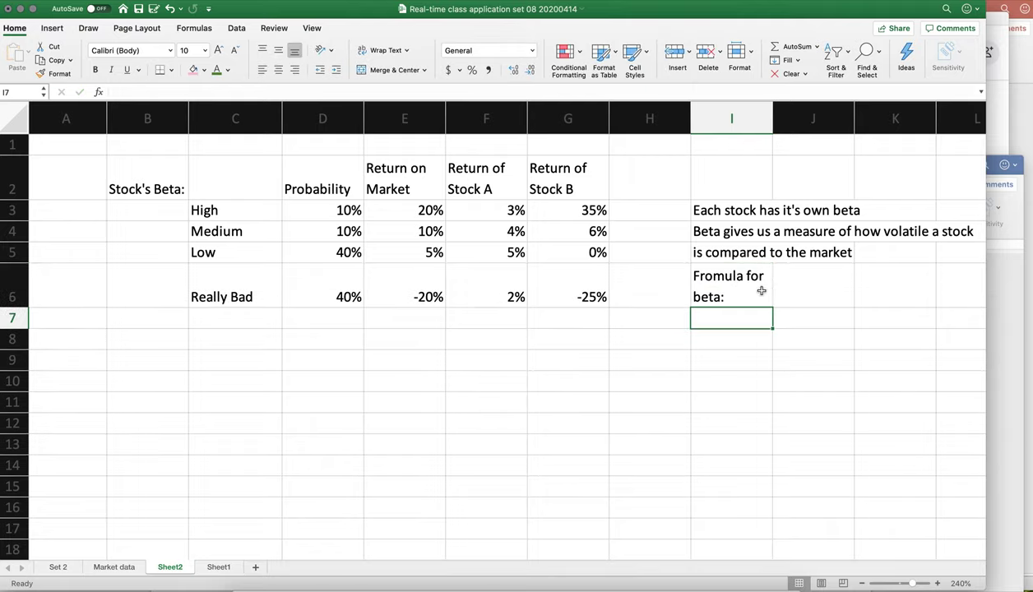
pyautogui.moveTo(755, 288); pyautogui.dragTo(814, 288)
pyautogui.click(381, 50)
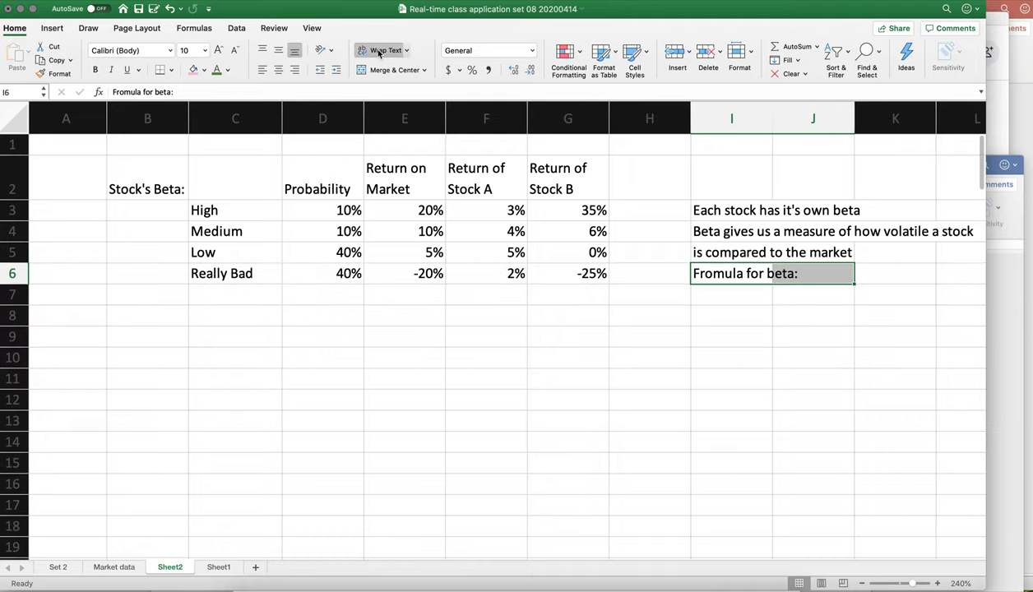
pyautogui.click(739, 294)
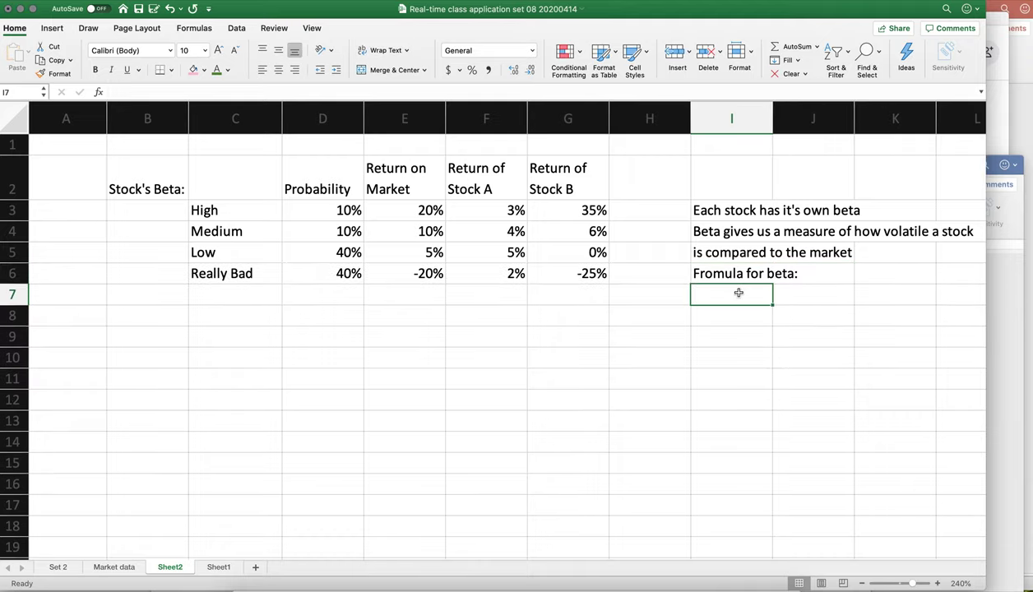
pyautogui.write('Excess retu')
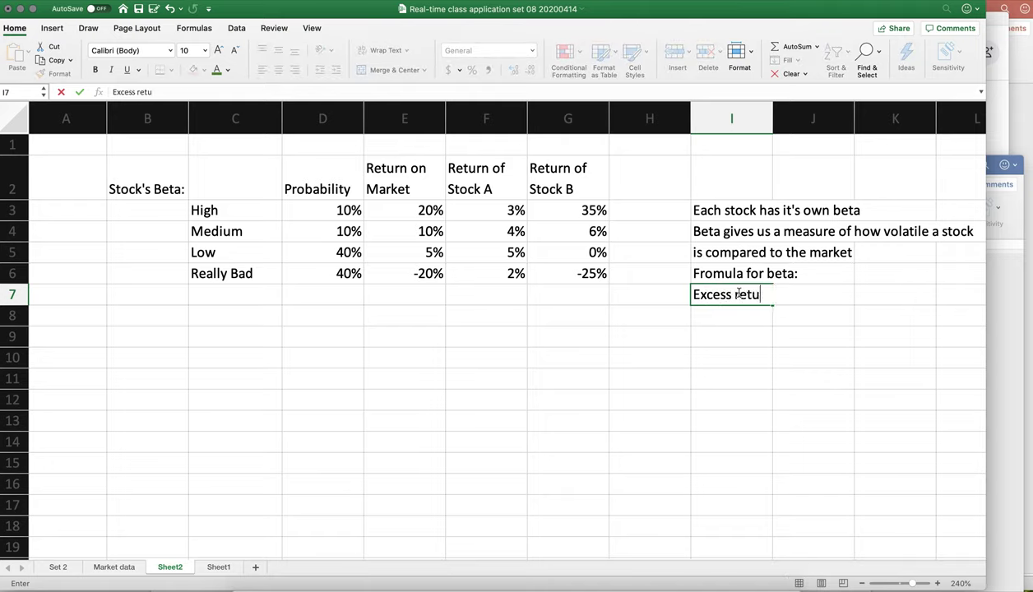
pyautogui.press('BackSpace')
pyautogui.press('BackSpace')
pyautogui.press('BackSpace')
# Step: Enter "covariance of stock, market" in cell I7
pyautogui.write('covarai')
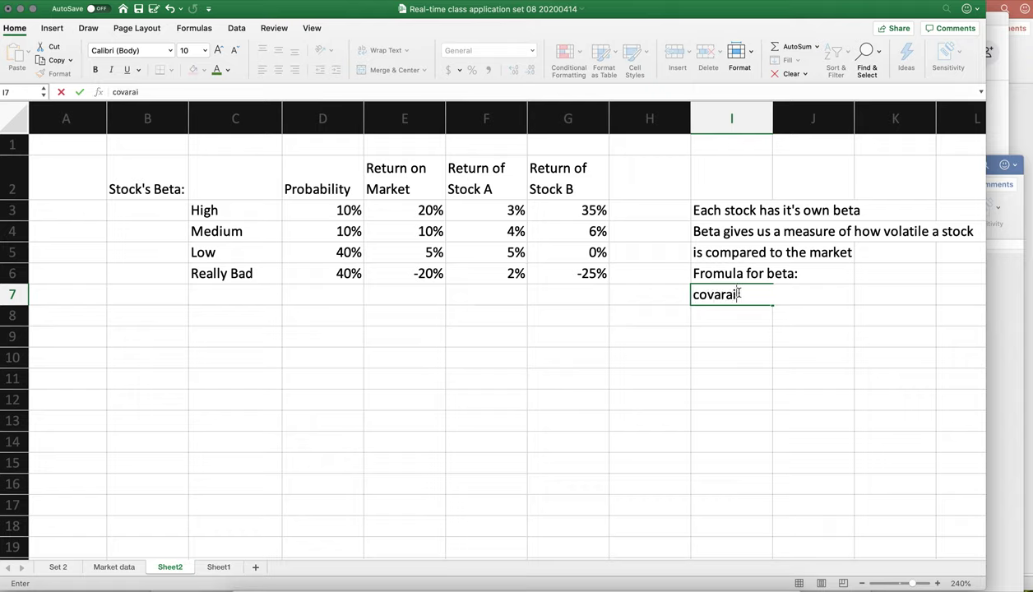
pyautogui.press('BackSpace')
pyautogui.press('BackSpace')
pyautogui.write('iance of stock')
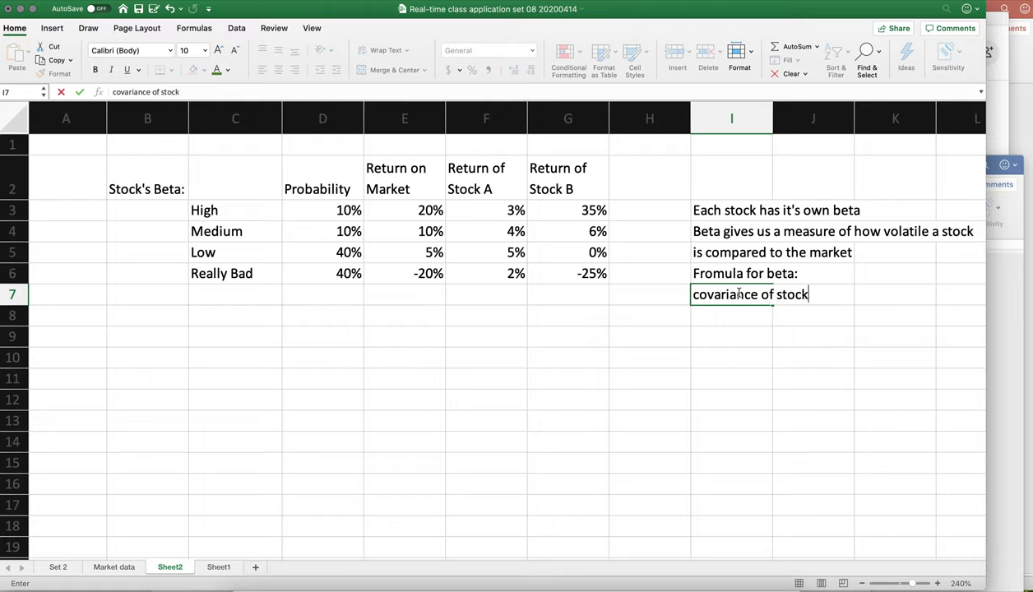
pyautogui.write(', market')
pyautogui.press('Return')
pyautogui.write('Dv')
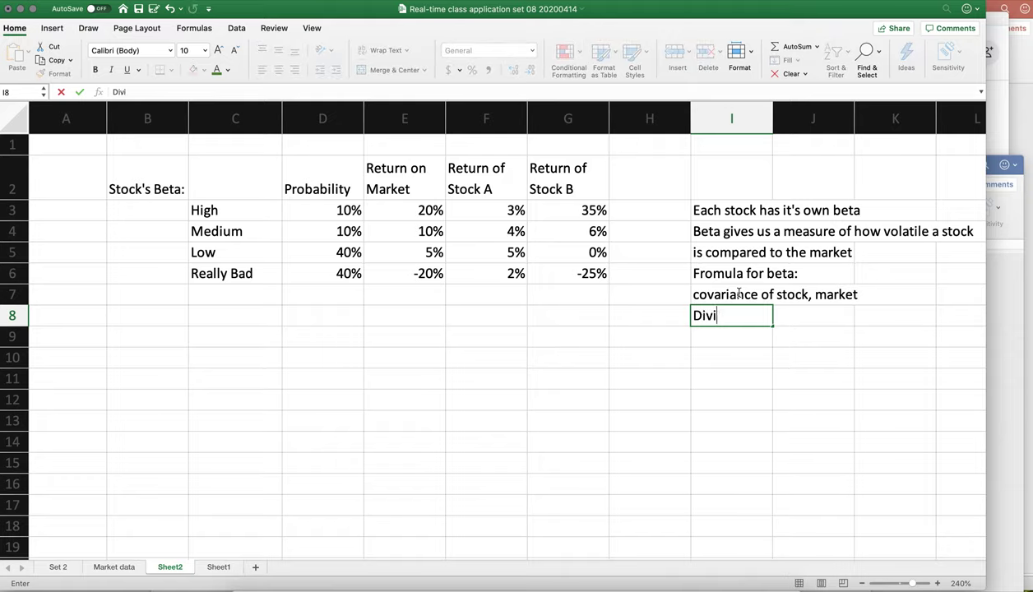
pyautogui.press('BackSpace')
pyautogui.press('BackSpace')
pyautogui.press('BackSpace')
pyautogui.press('BackSpace')
pyautogui.press('BackSpace')
# Step: Extend the text in I7 with "/ variance market" to complete the written beta formula
pyautogui.click(725, 294)
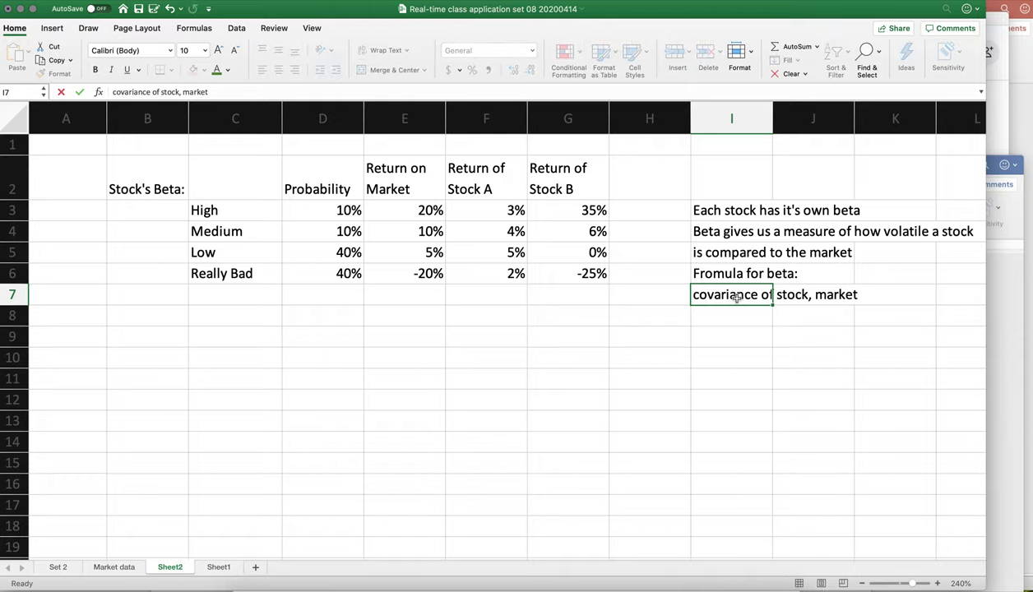
pyautogui.click(300, 93)
pyautogui.write('/ varianc')
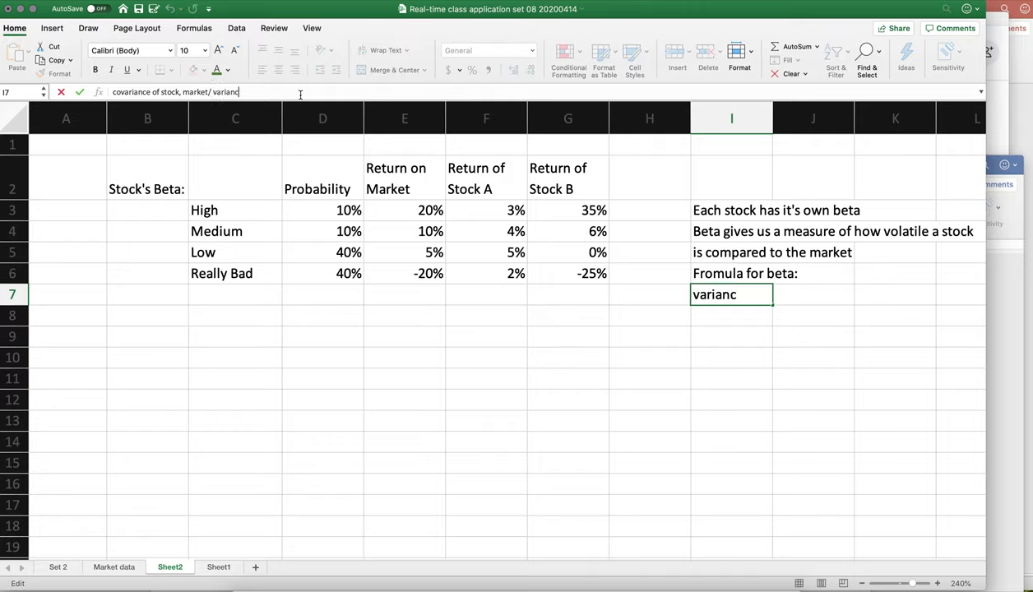
pyautogui.write('e market')
pyautogui.press('Return')
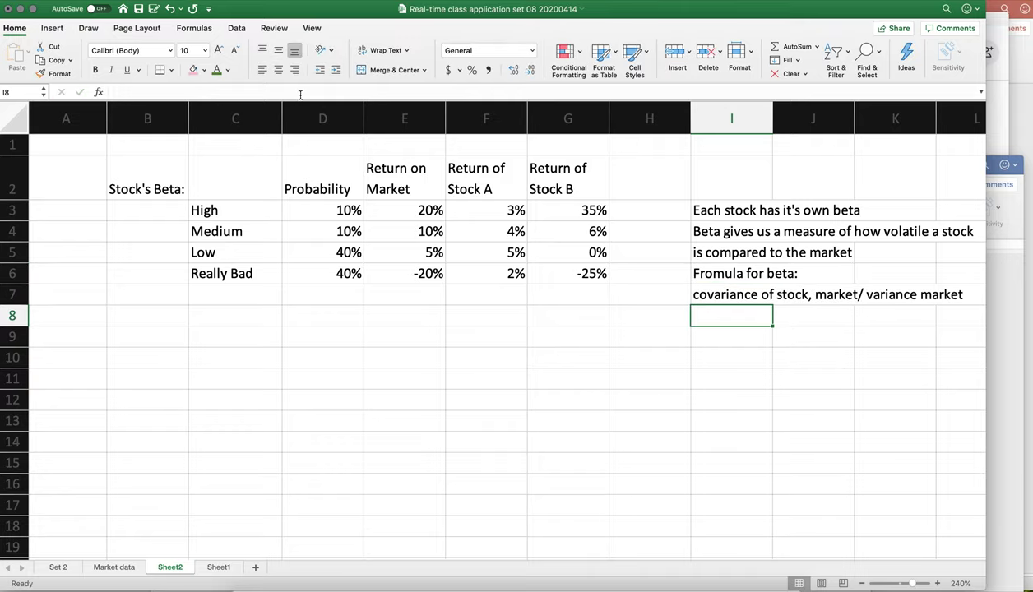
# Step: Correct the misspelled heading in I6 to "Formula for beta:"
pyautogui.doubleClick(718, 275)
pyautogui.press('BackSpace')
pyautogui.press('BackSpace')
pyautogui.write('or')
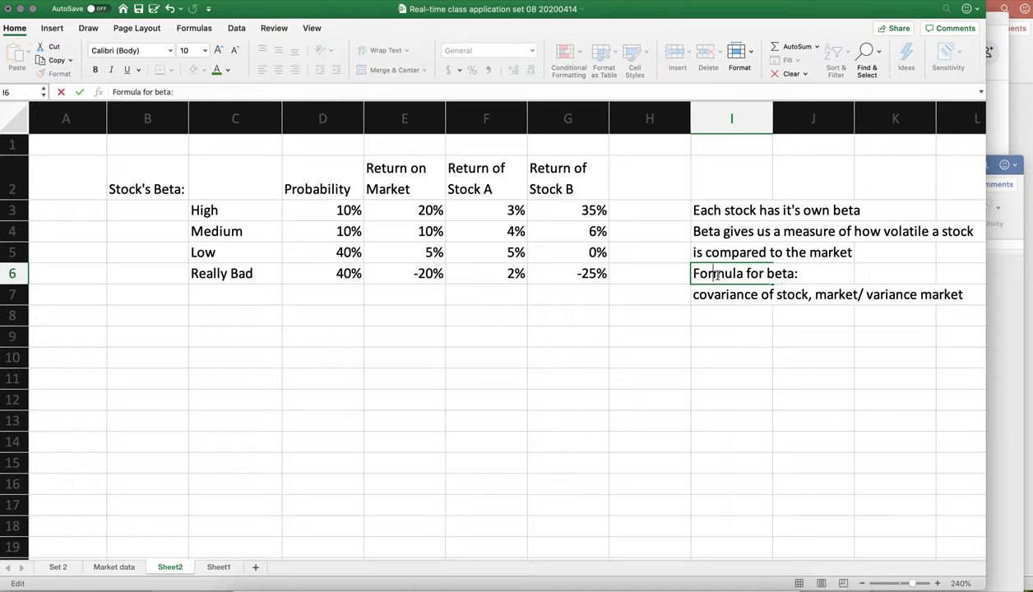
pyautogui.press('Return')
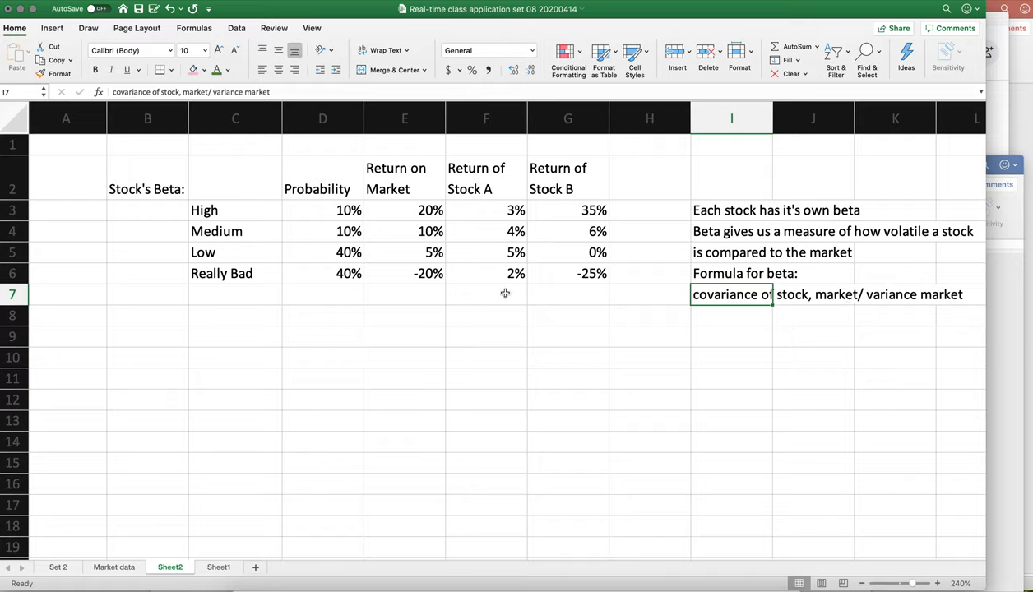
# Step: Enter the row label "Expected returns" in C8
pyautogui.click(220, 316)
pyautogui.write('E')
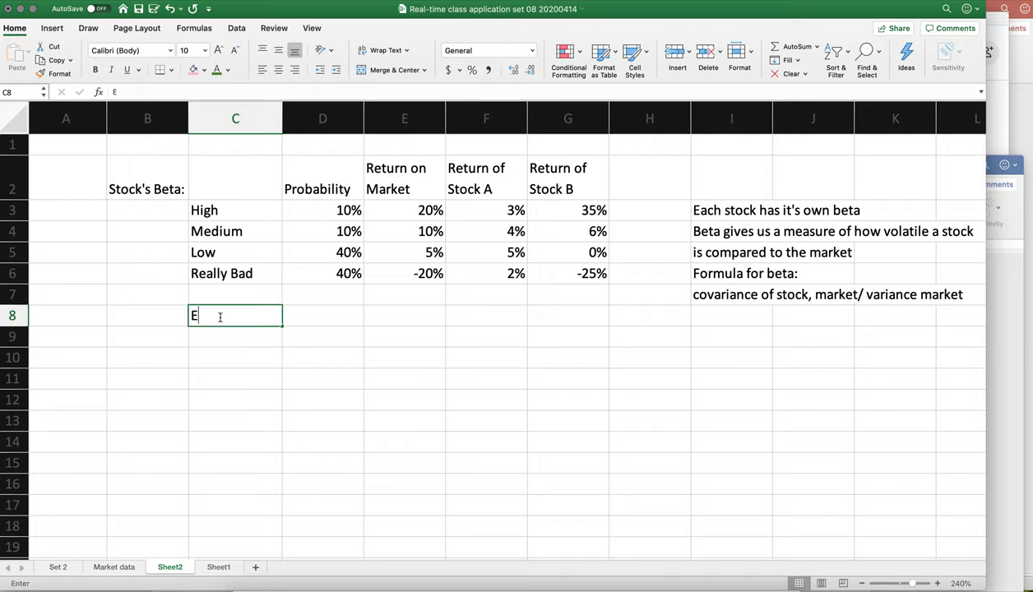
pyautogui.write('xpected returns')
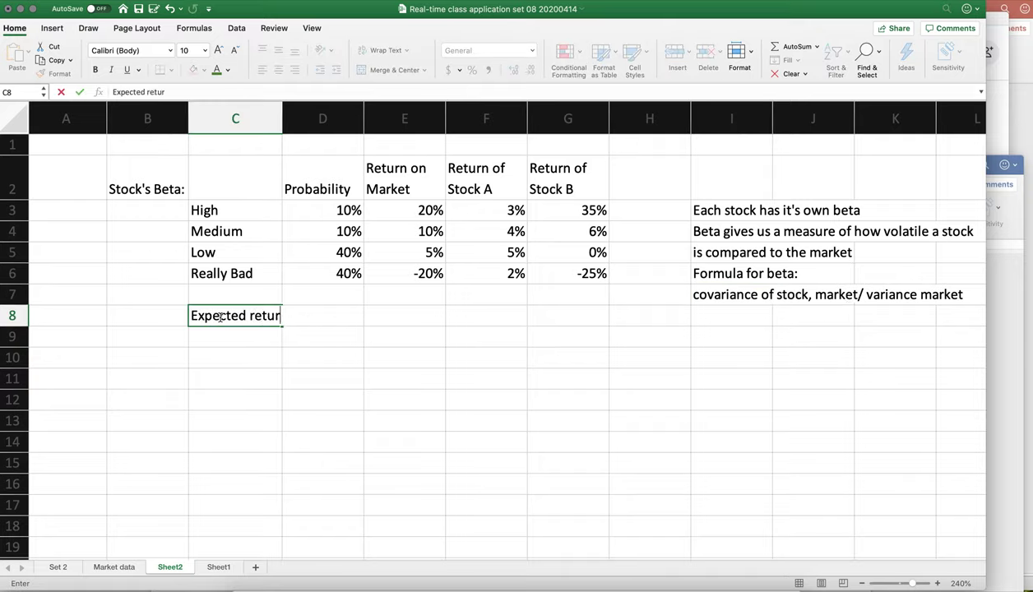
pyautogui.press('Tab')
# Step: Start a SUMPRODUCT formula in E8 with the Return on Market range E2:E6 as its first array
pyautogui.press('Tab')
pyautogui.write('=')
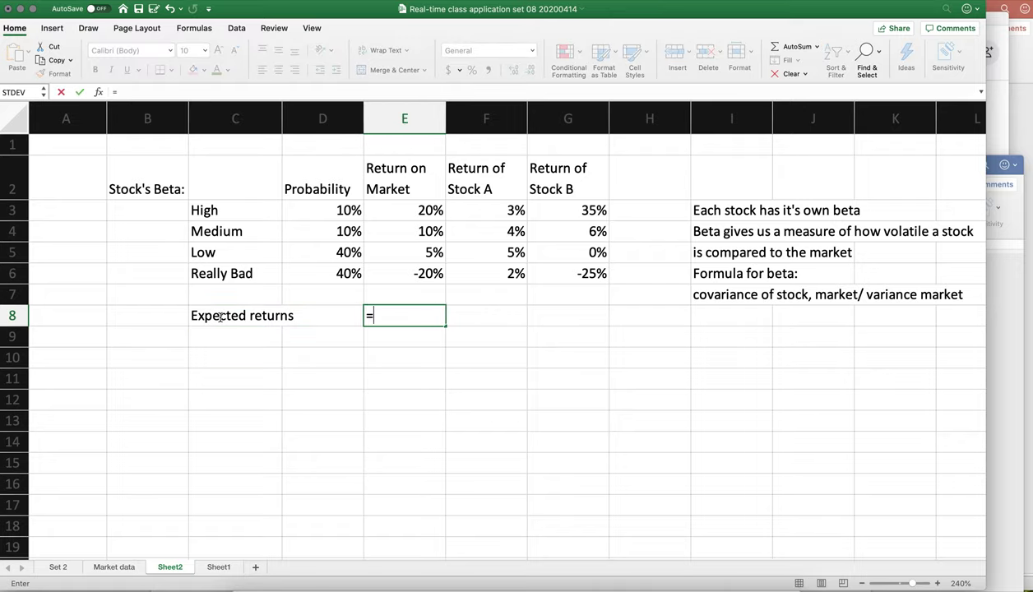
pyautogui.write('sumproduct')
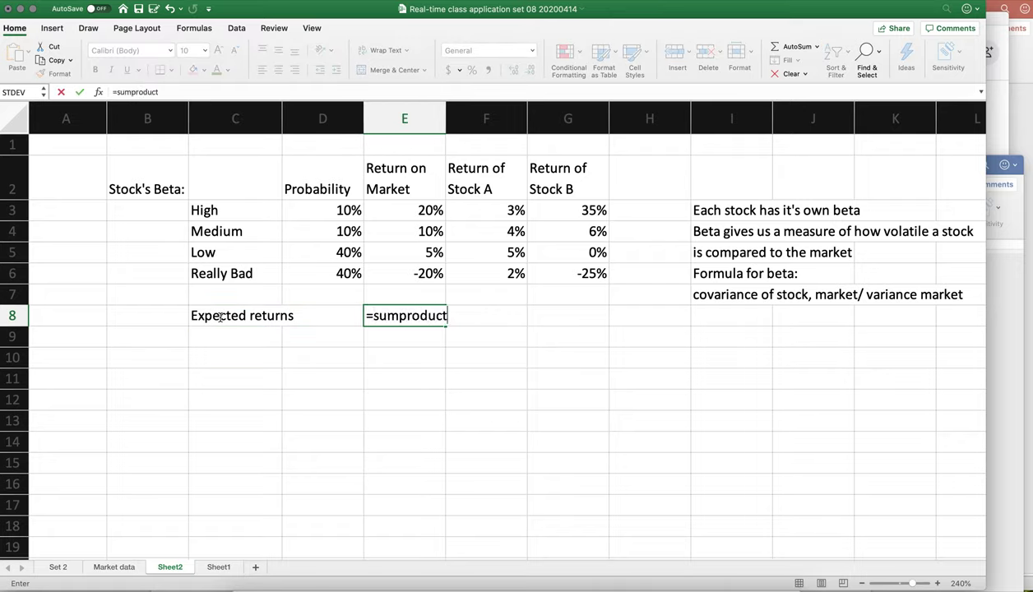
pyautogui.write('(')
pyautogui.press('Up')
pyautogui.press('Up')
pyautogui.hotkey('shift', 'Up')
pyautogui.hotkey('shift', 'Up')
pyautogui.hotkey('shift', 'Up')
pyautogui.hotkey('shift', 'Up')
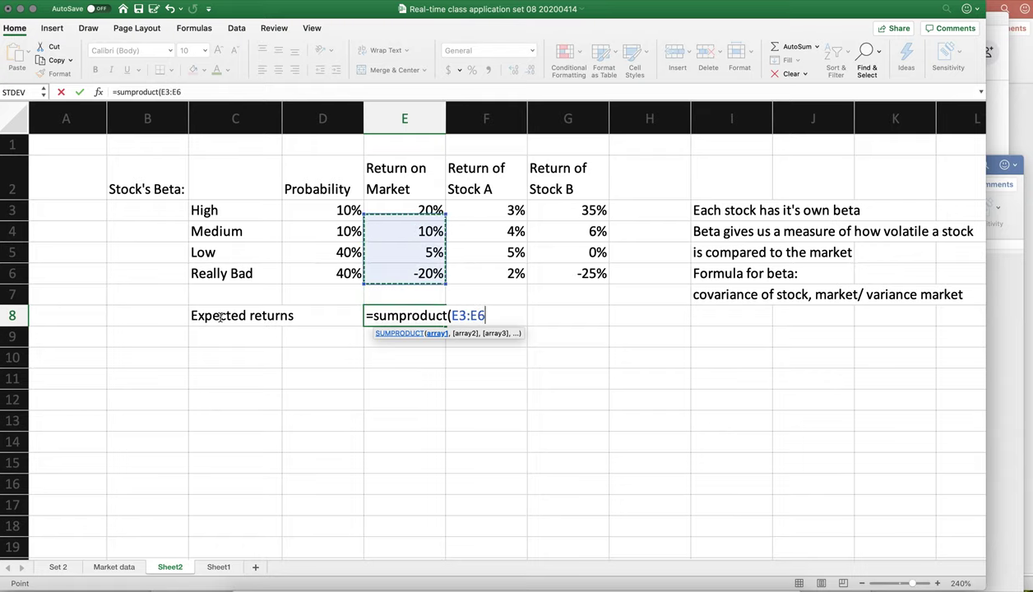
# Step: Complete the E8 formula with the probabilities $D$3:$D$6 as an absolute second array
pyautogui.write(',')
pyautogui.press('Left')
pyautogui.press('Up')
pyautogui.press('Up')
pyautogui.hotkey('shift', 'Up')
pyautogui.hotkey('shift', 'Up')
pyautogui.hotkey('shift', 'Up')
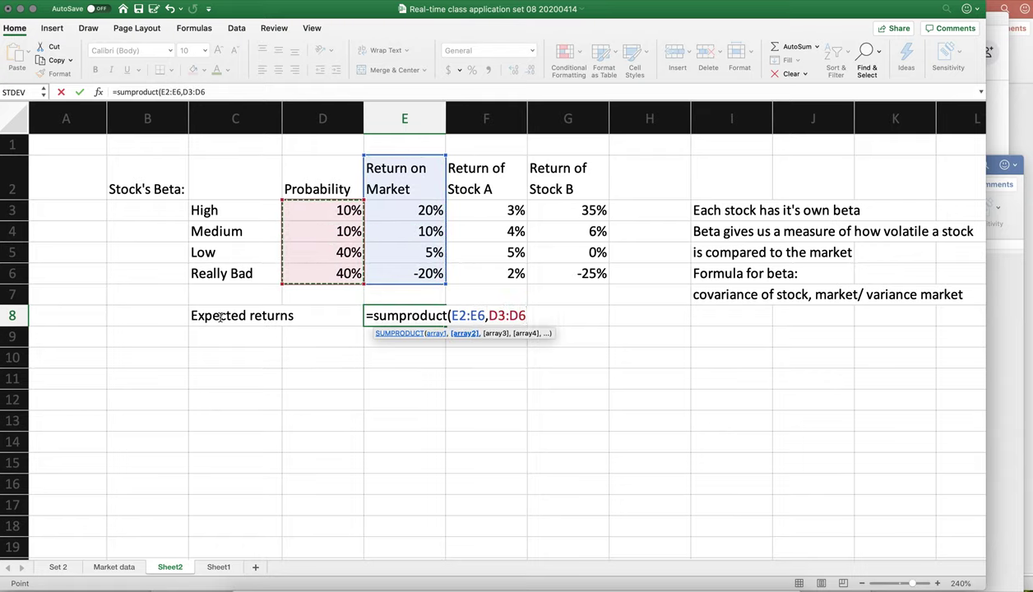
pyautogui.press('F4')
pyautogui.write(')')
pyautogui.press('Return')
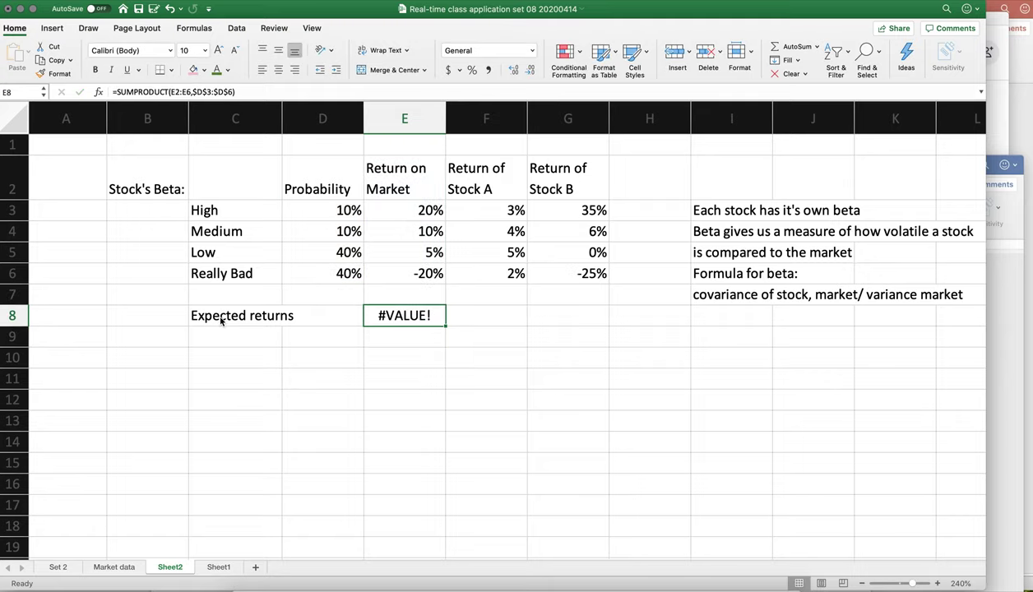
# Step: Correct the first array of the SUMPRODUCT formula in E8 to E3:E6 so it excludes the header
pyautogui.doubleClick(430, 315)
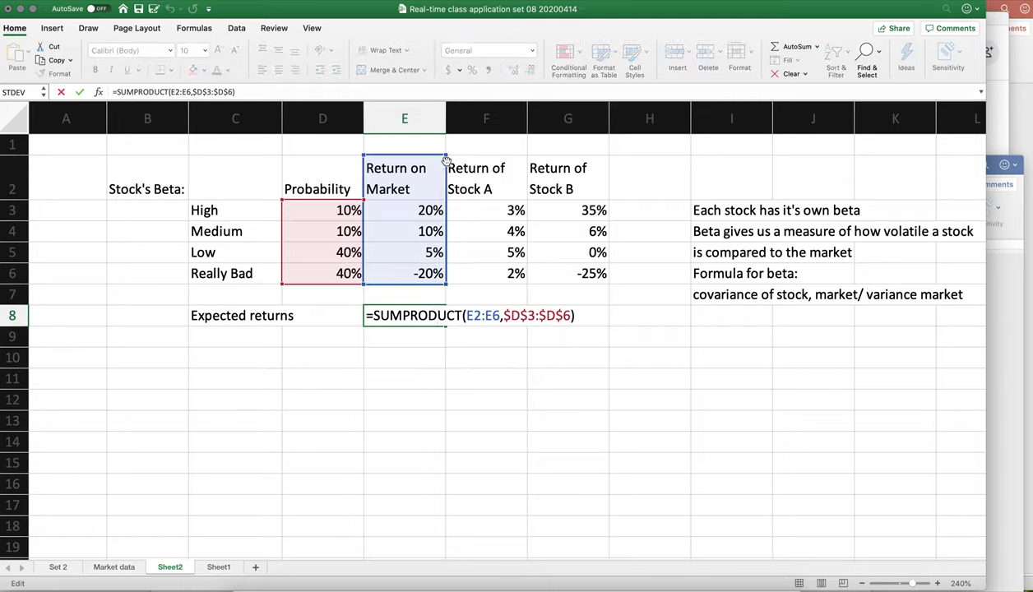
pyautogui.press('super+z')
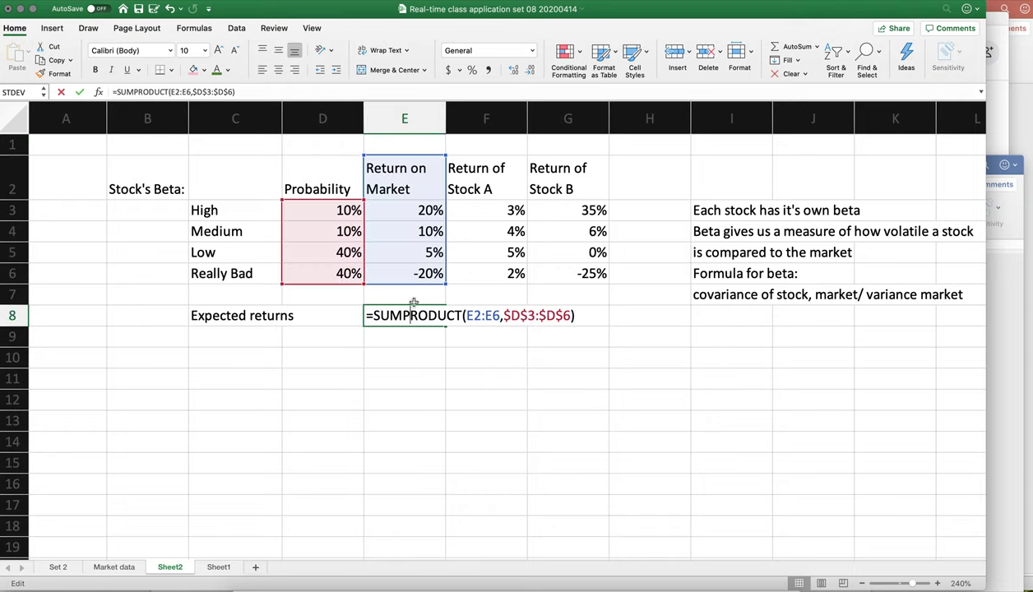
pyautogui.moveTo(444, 153); pyautogui.dragTo(443, 197)
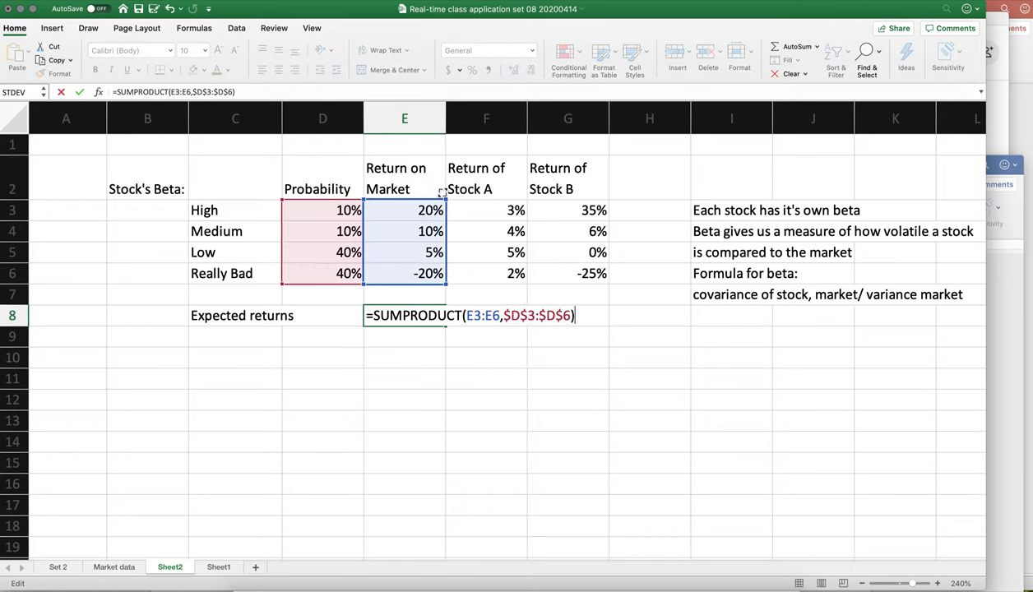
pyautogui.press('Return')
# Step: Copy the expected return formula from E8 to F8:G8 for Stock A and Stock B
pyautogui.press('Up')
pyautogui.press('super+c')
pyautogui.press('Right')
pyautogui.hotkey('shift', 'Right')
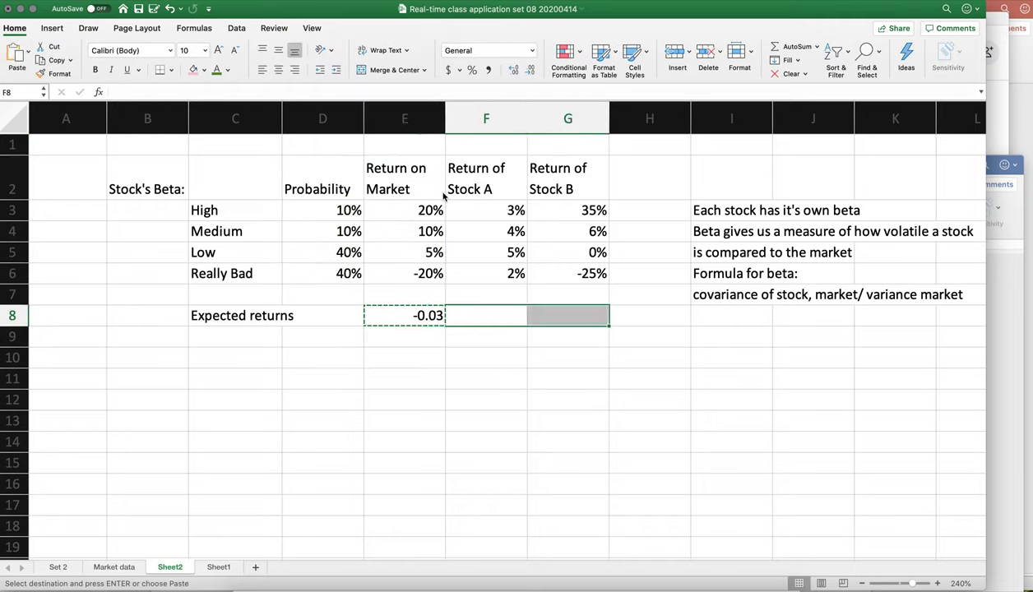
pyautogui.press('super+v')
# Step: Enter the label "Deviation from mean" in C10
pyautogui.press('Down')
pyautogui.press('Left')
pyautogui.press('Down')
pyautogui.press('Left')
pyautogui.press('Left')
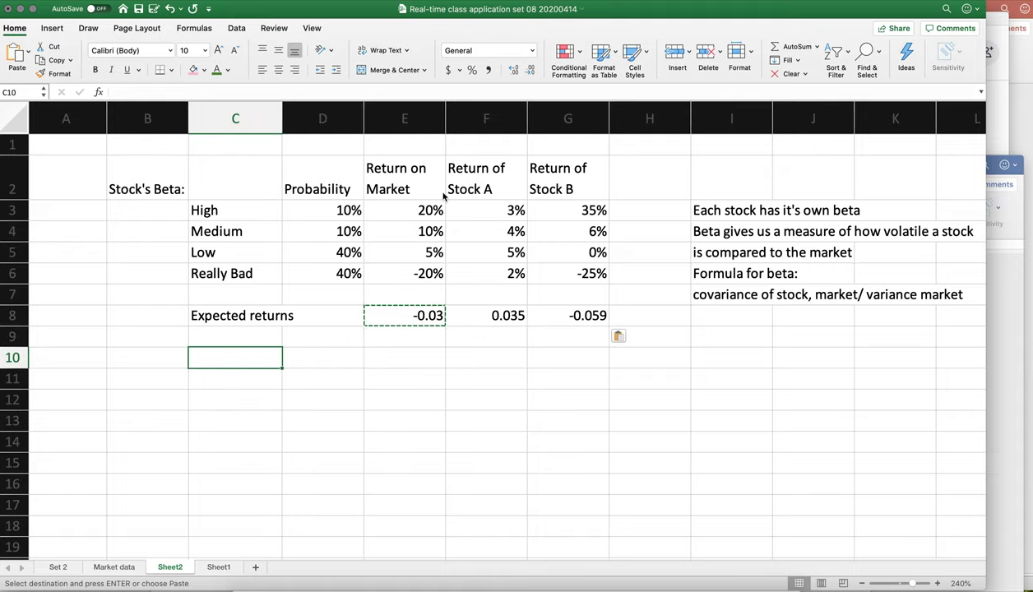
pyautogui.write('Deviation from mean')
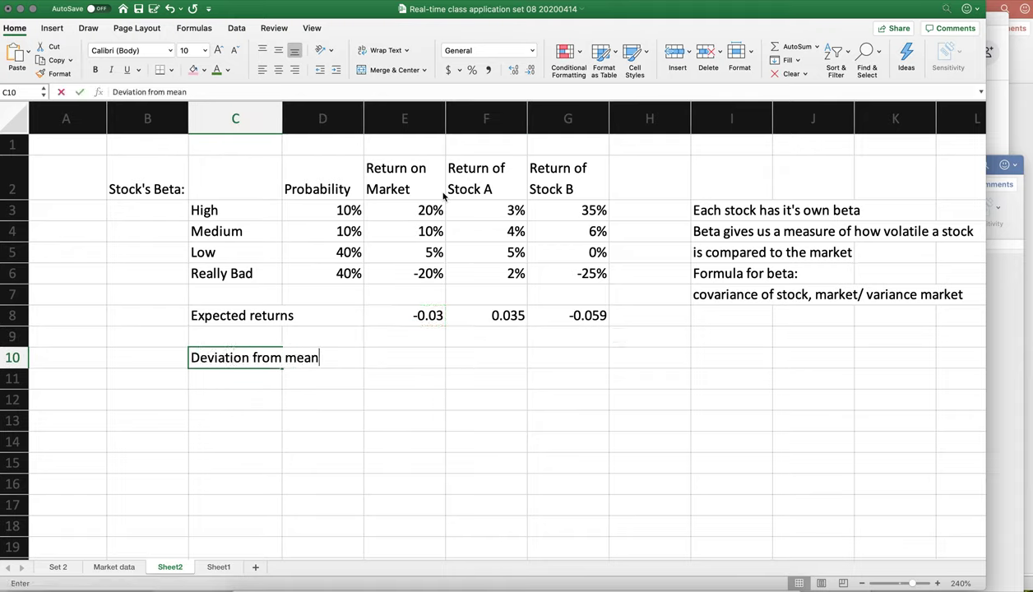
pyautogui.press('Right')
# Step: Enter the formula =E3-E$8 in E10 for the market's deviation from its expected return
pyautogui.press('Right')
pyautogui.write('=')
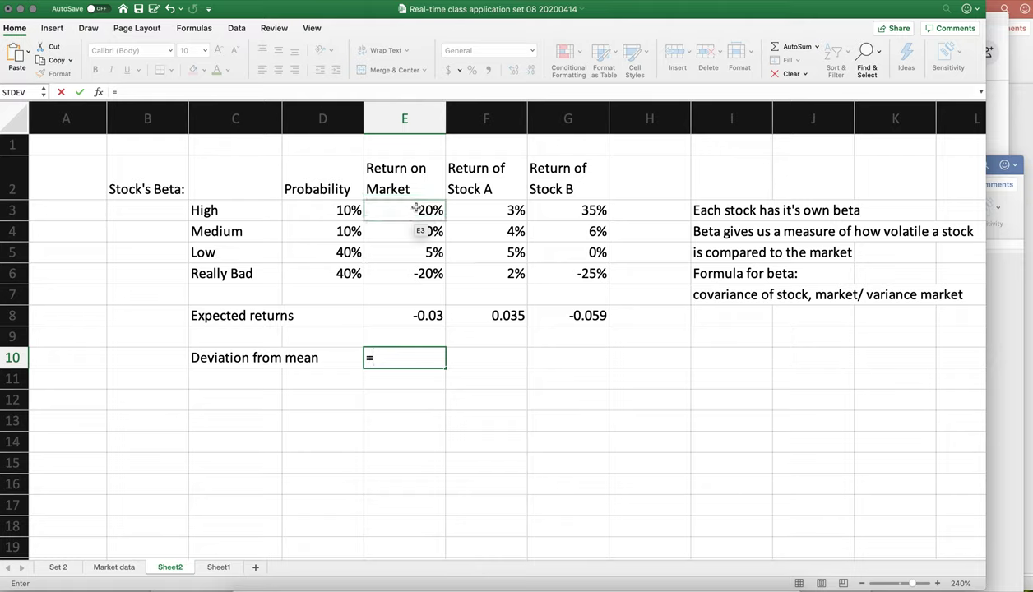
pyautogui.click(415, 209)
pyautogui.write('-')
pyautogui.click(411, 319)
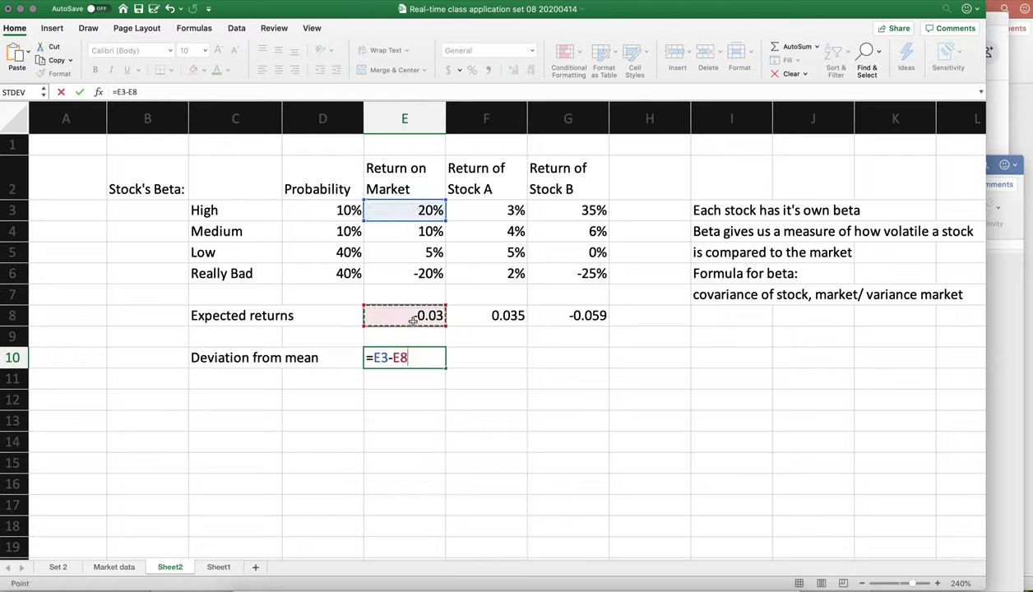
pyautogui.press('F4')
pyautogui.press('F4')
pyautogui.press('Return')
# Step: Copy the market deviation formula from E10 down to E11:E13
pyautogui.press('Up')
pyautogui.press('Right')
pyautogui.press('Right')
pyautogui.press('super+c')
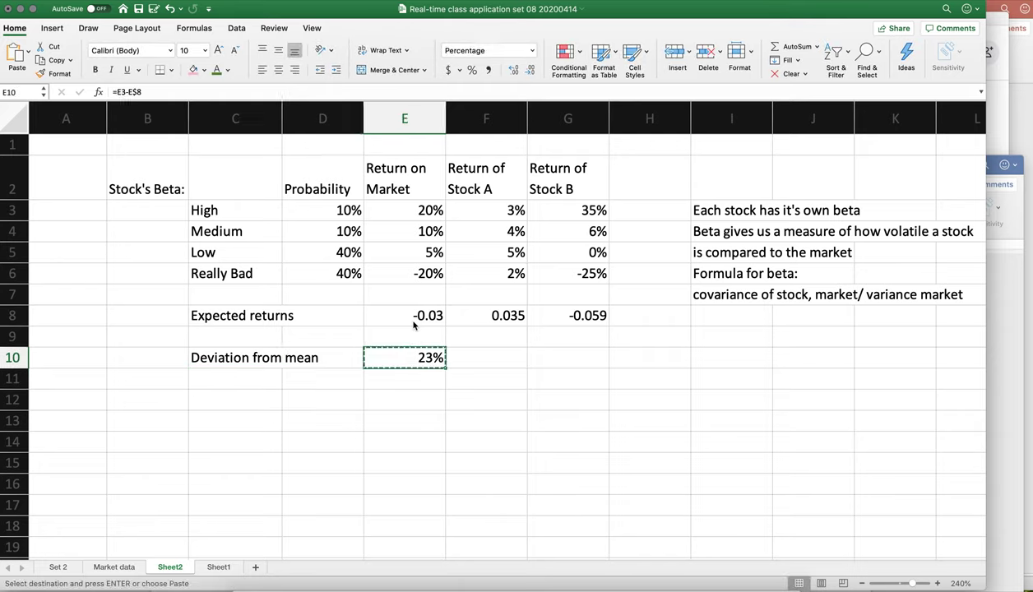
pyautogui.press('Down')
pyautogui.hotkey('shift', 'Down')
pyautogui.hotkey('shift', 'Down')
pyautogui.press('super+v')
# Step: Copy the deviation formulas in E10:E13 across to F10:G13 and check the formula in F10
pyautogui.press('Up')
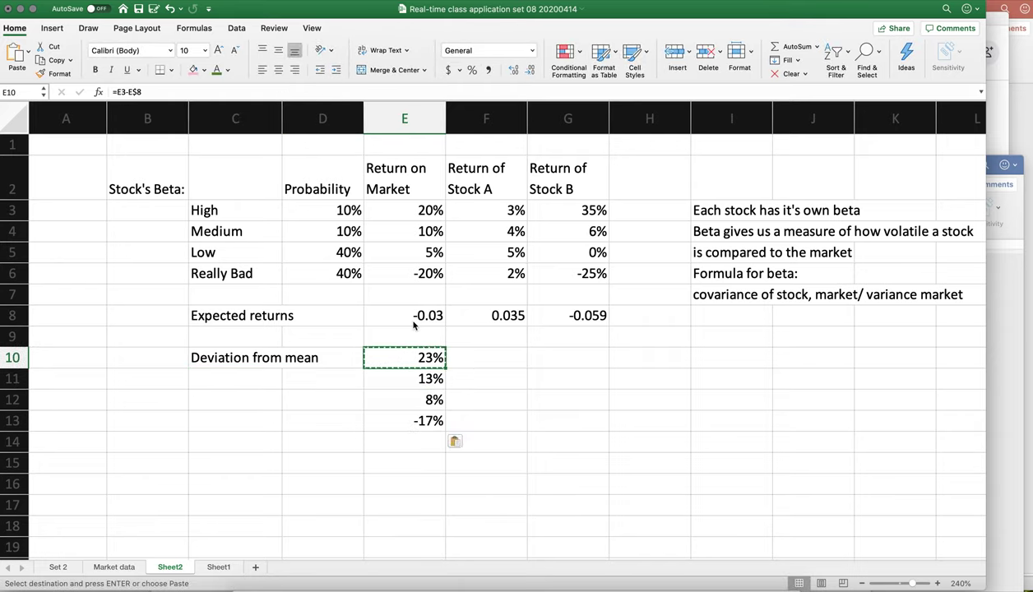
pyautogui.hotkey('shift', 'Down')
pyautogui.hotkey('shift', 'Down')
pyautogui.hotkey('shift', 'Down')
pyautogui.press('super+c')
pyautogui.press('Right')
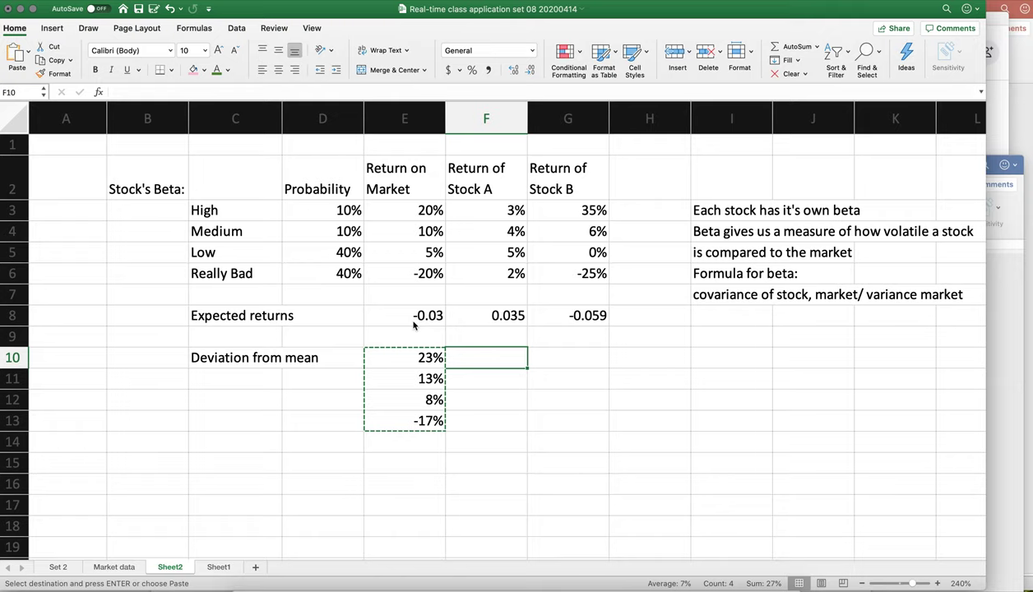
pyautogui.press('super+v')
pyautogui.press('Right')
pyautogui.press('super+v')
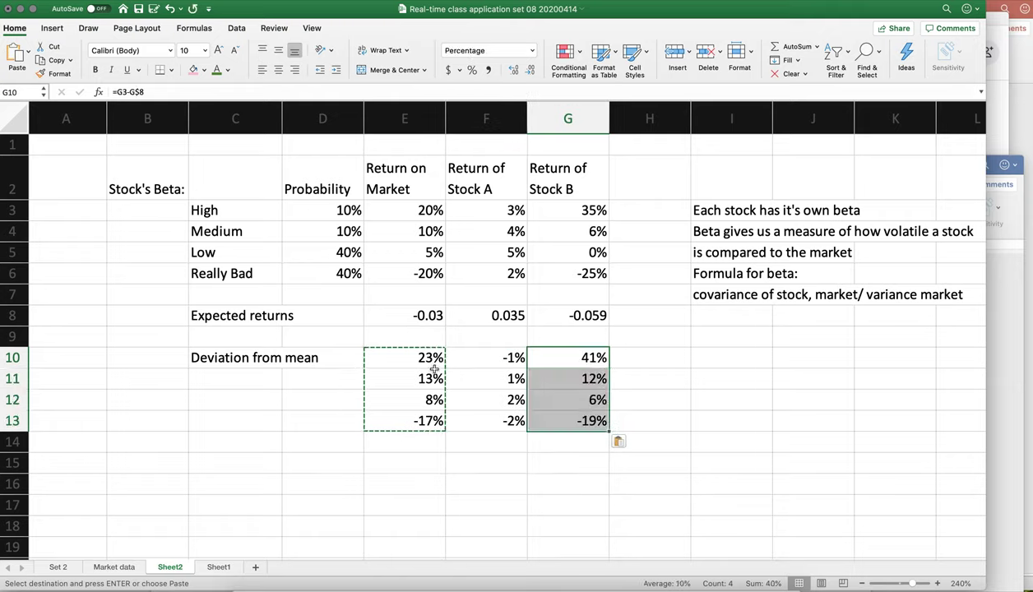
pyautogui.doubleClick(504, 358)
pyautogui.press('Escape')
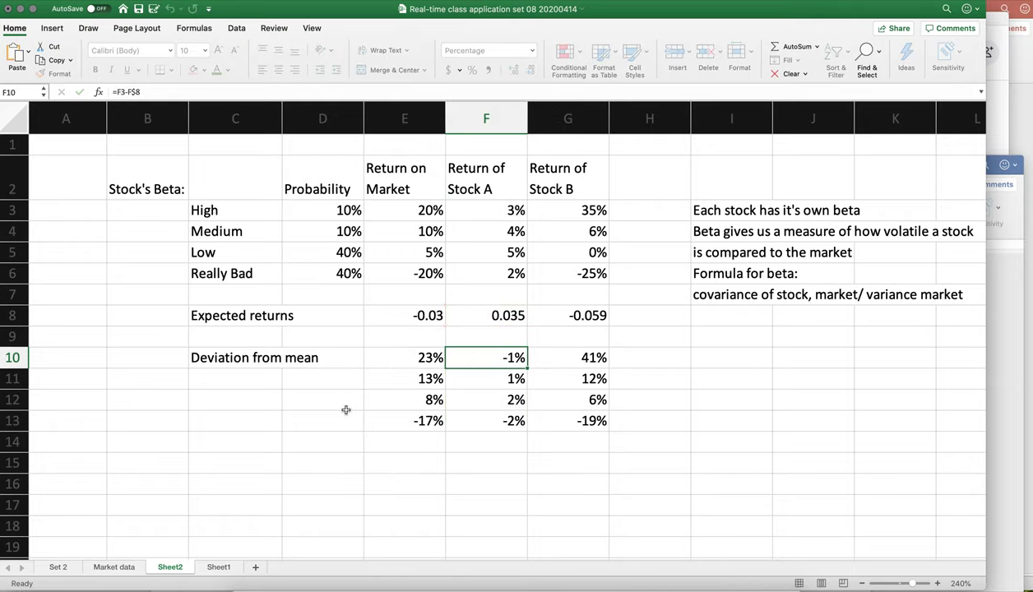
# Step: Enter the label "Variance/Covariance" in C15
pyautogui.click(256, 453)
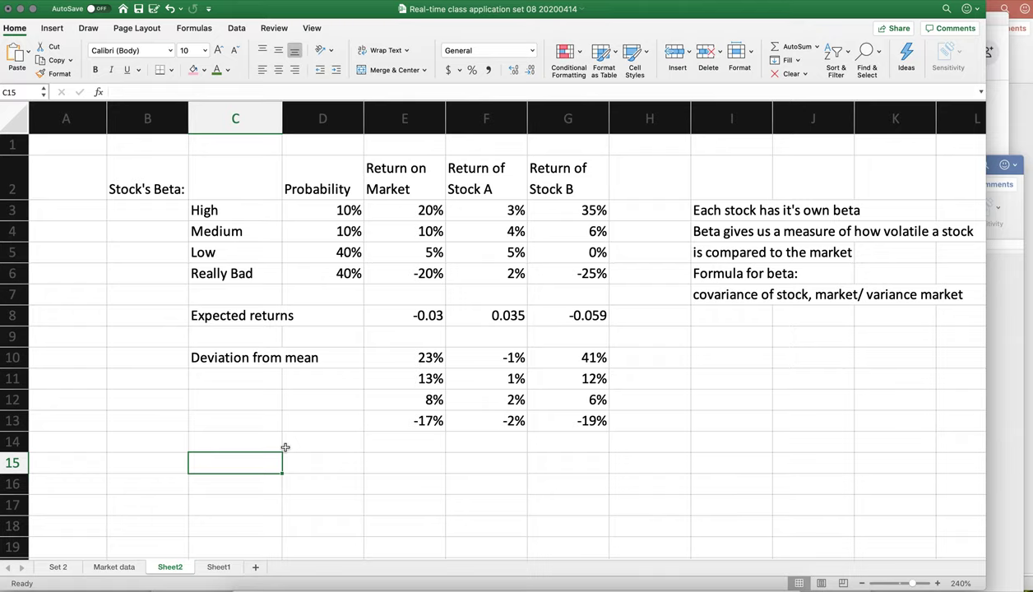
pyautogui.write('Variance/Coverai')
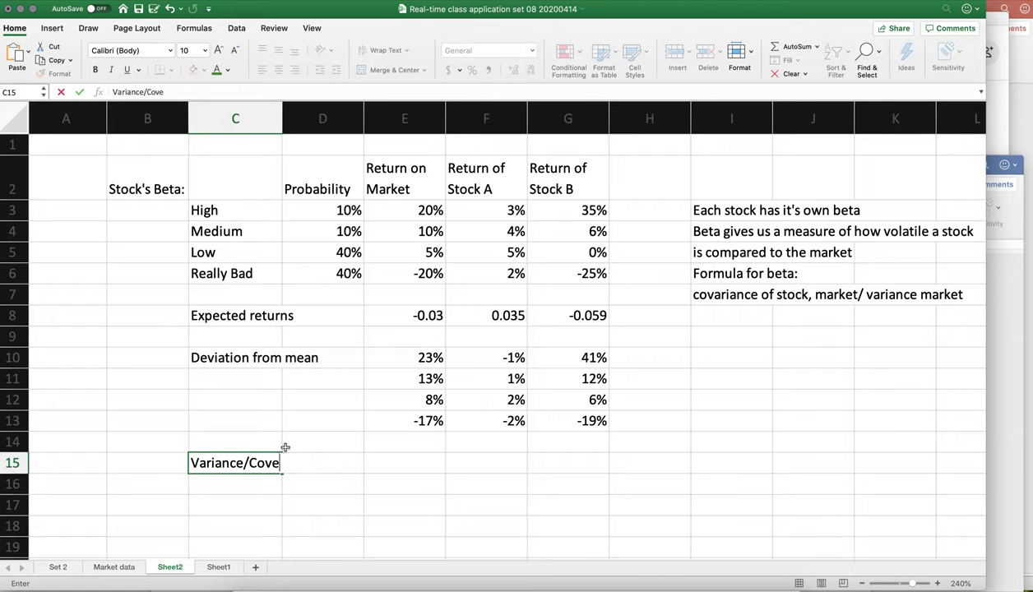
pyautogui.press('BackSpace')
pyautogui.write('ariance')
pyautogui.press('Return')
# Step: Enter the formula =E10^2 in E15 to square the first market deviation
pyautogui.click(404, 465)
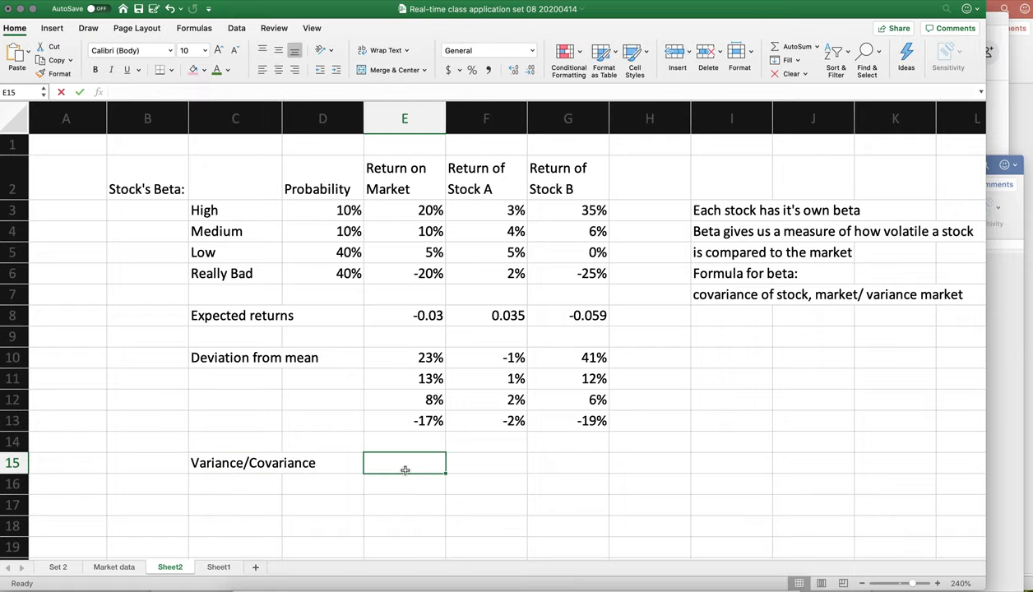
pyautogui.write('=')
pyautogui.click(413, 354)
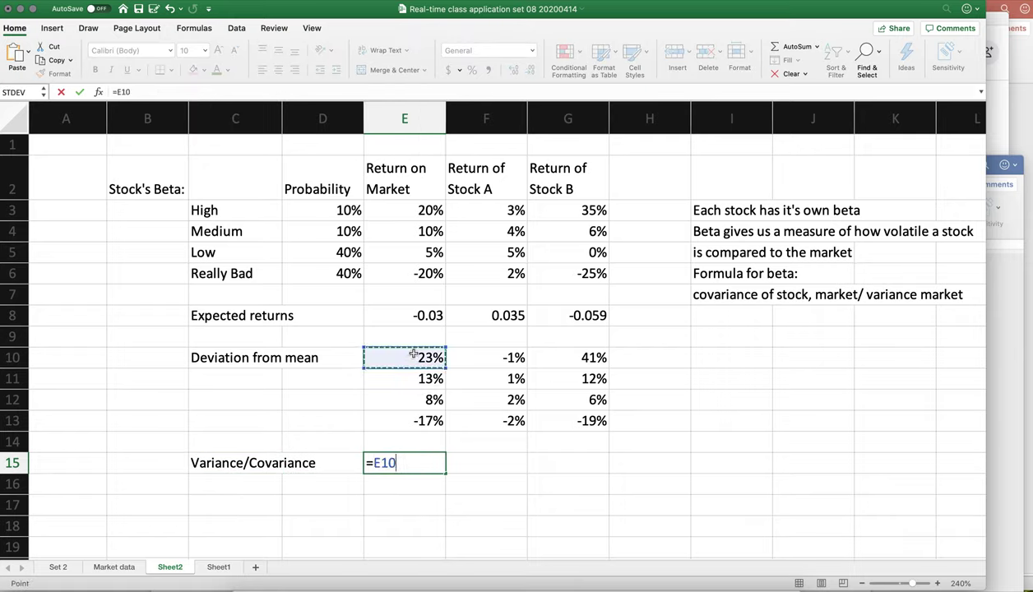
pyautogui.write('^2')
pyautogui.press('Return')
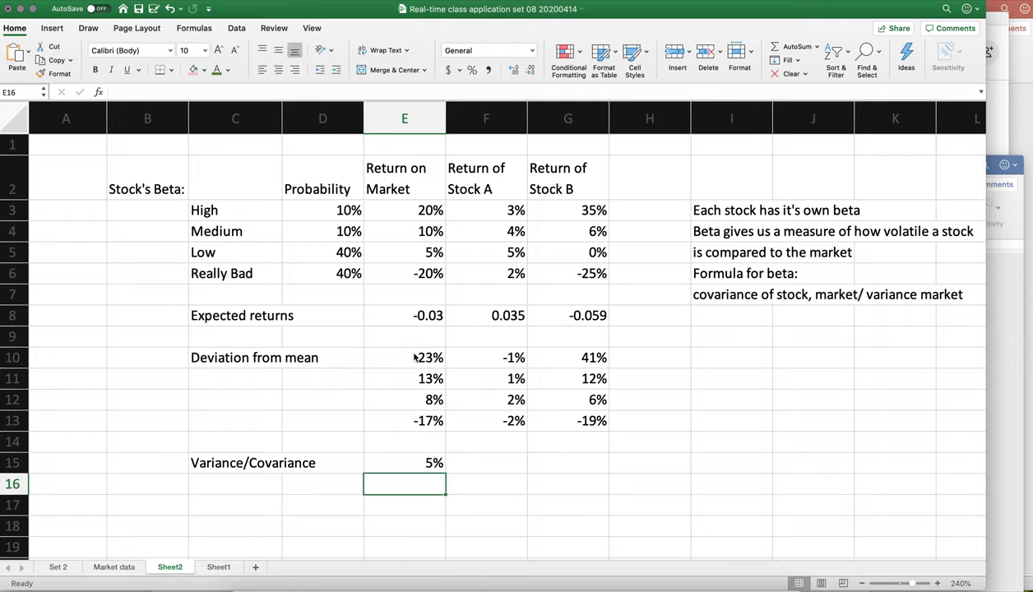
# Step: Copy the squared deviation formula from E15 down to E16:E18
pyautogui.press('Up')
pyautogui.hotkey('ctrl', 'c')
pyautogui.press('Down')
pyautogui.hotkey('shift', 'Down')
pyautogui.hotkey('shift', 'Down')
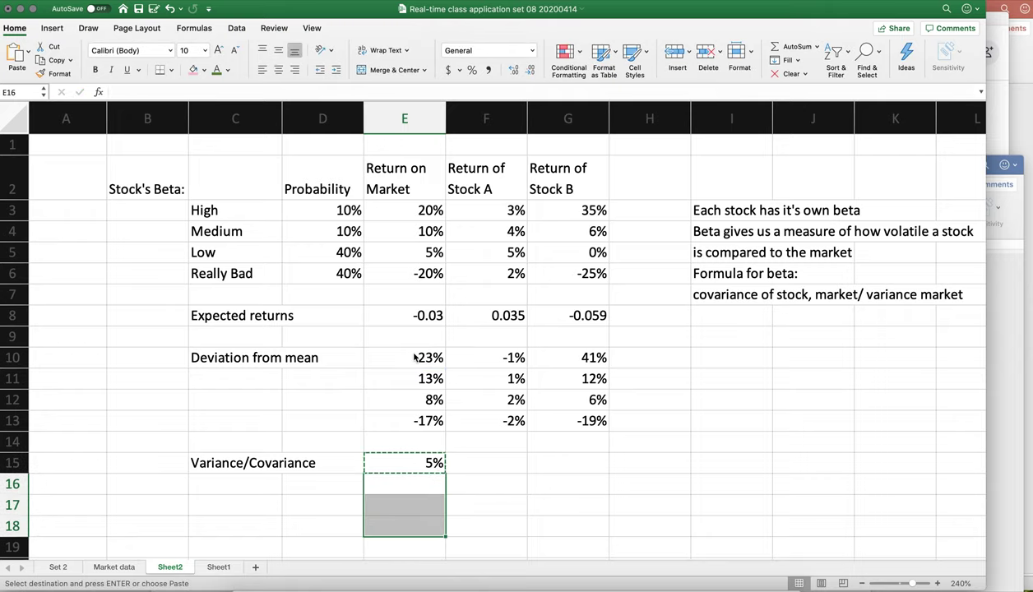
pyautogui.hotkey('ctrl', 'v')
# Step: Insert a new row above the Variance/Covariance row 15
pyautogui.scroll(-1, 470, 425)
pyautogui.click(479, 426)
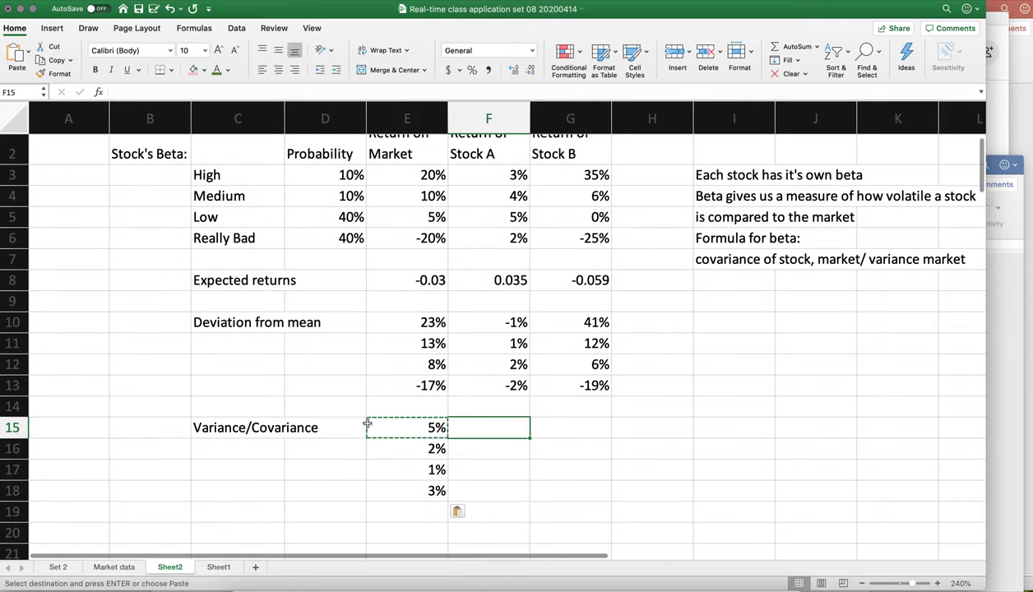
pyautogui.click(12, 427)
pyautogui.rightClick(12, 428)
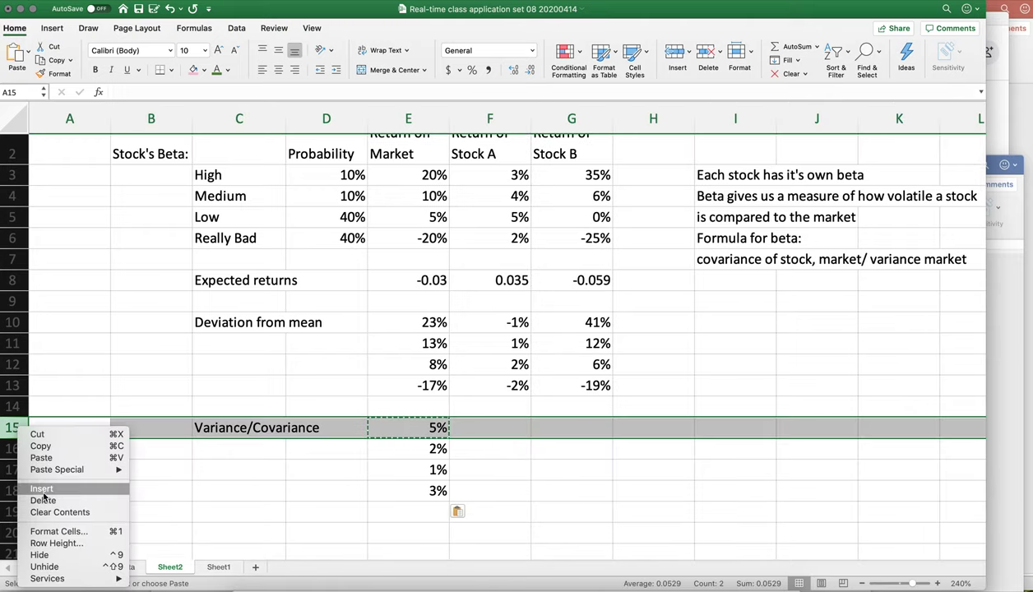
pyautogui.click(384, 449)
# Step: Enter the column heading "Market" in E15
pyautogui.click(407, 428)
pyautogui.write('Mark')
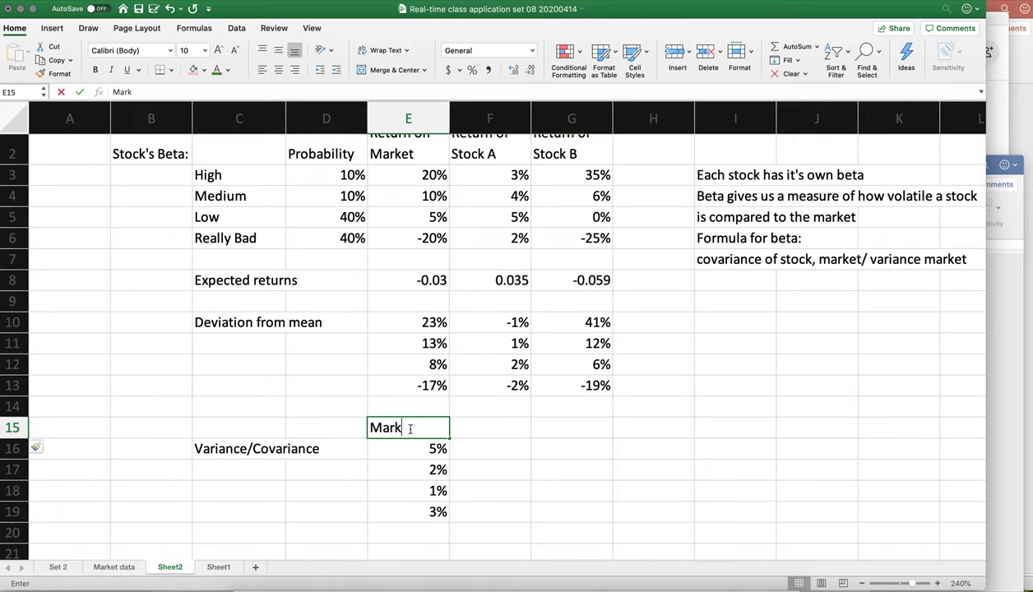
pyautogui.write('et/Marke')
pyautogui.press('BackSpace')
pyautogui.press('BackSpace')
pyautogui.press('BackSpace')
pyautogui.press('BackSpace')
pyautogui.press('BackSpace')
pyautogui.press('BackSpace')
pyautogui.press('BackSpace')
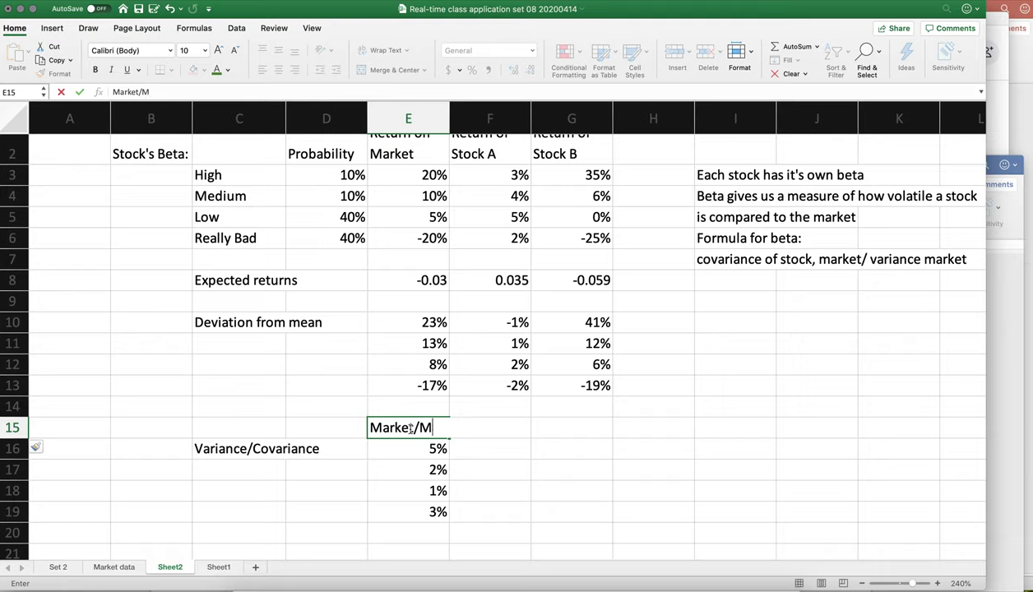
pyautogui.write('t')
# Step: Enter the column headings "Stock A" in F15 and "Stock B" in G15
pyautogui.press('Tab')
pyautogui.write('Stock A')
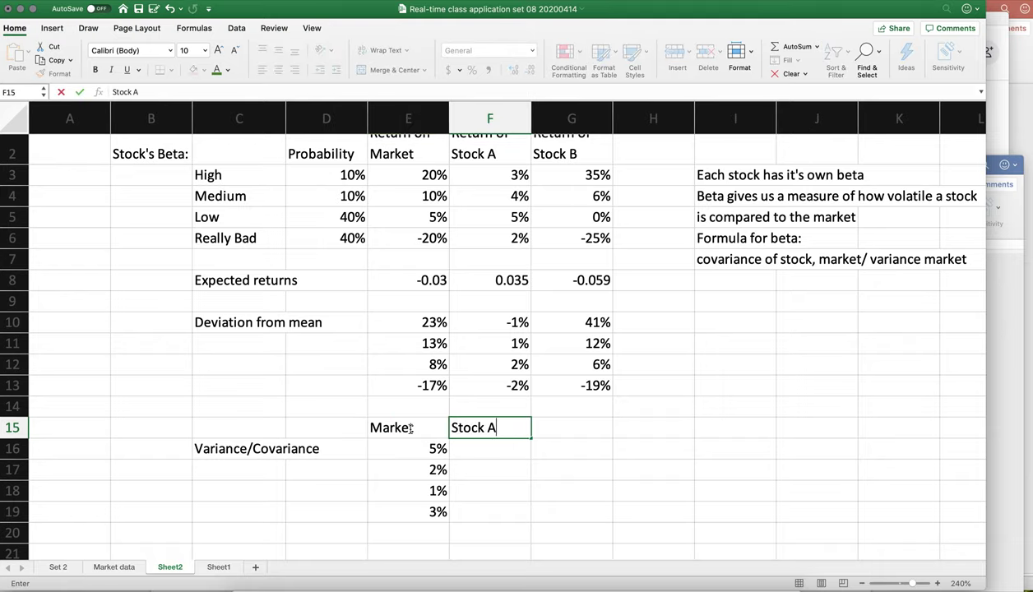
pyautogui.press('Tab')
pyautogui.write('S')
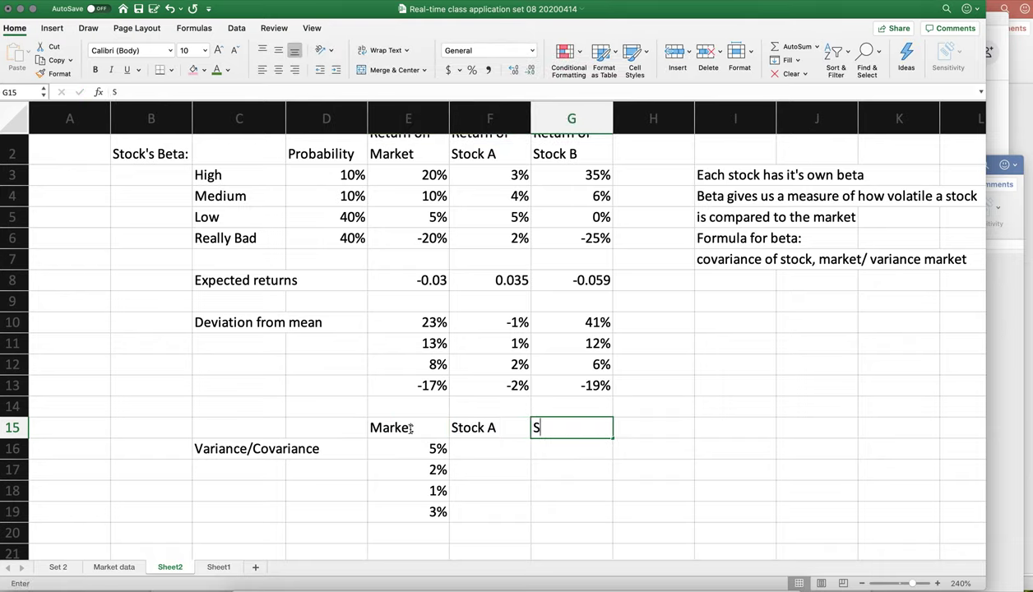
pyautogui.write('tock B')
pyautogui.press('Return')
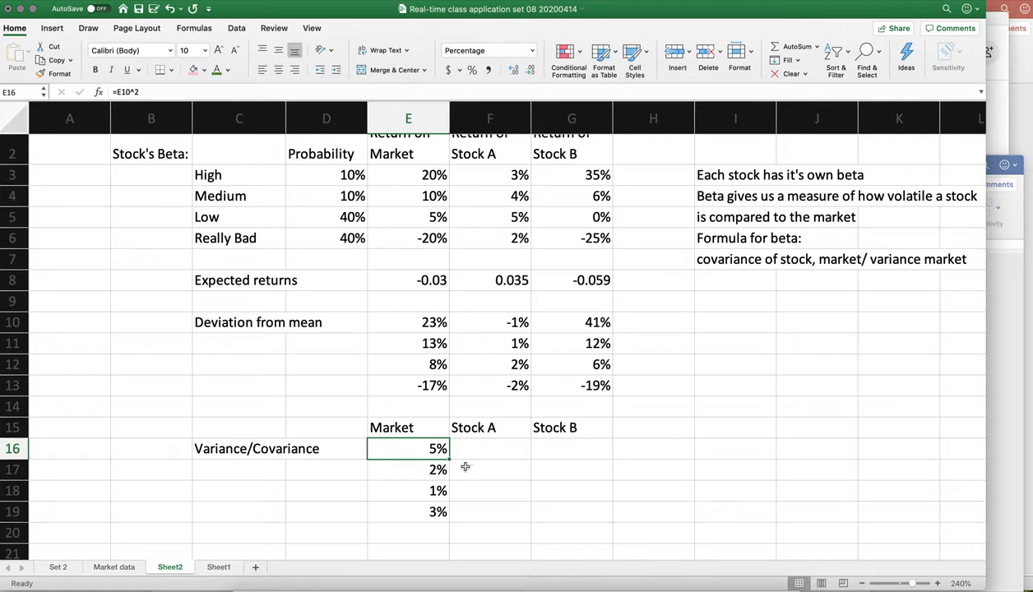
# Step: Extend the column heading in E15 to "Market Variance"
pyautogui.click(473, 448)
pyautogui.scroll(-1, 476, 442)
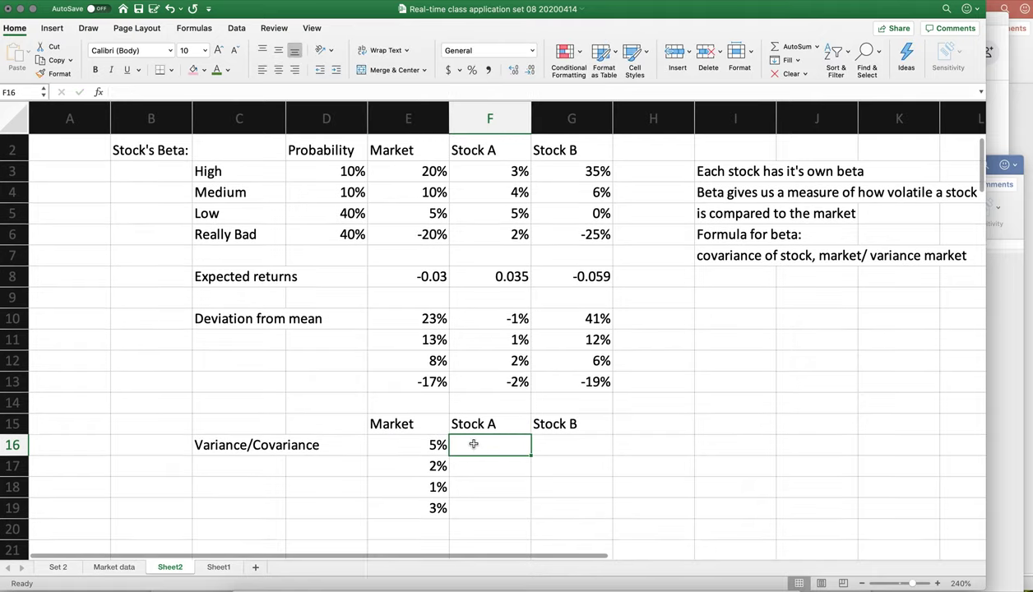
pyautogui.doubleClick(420, 424)
pyautogui.write('Variance')
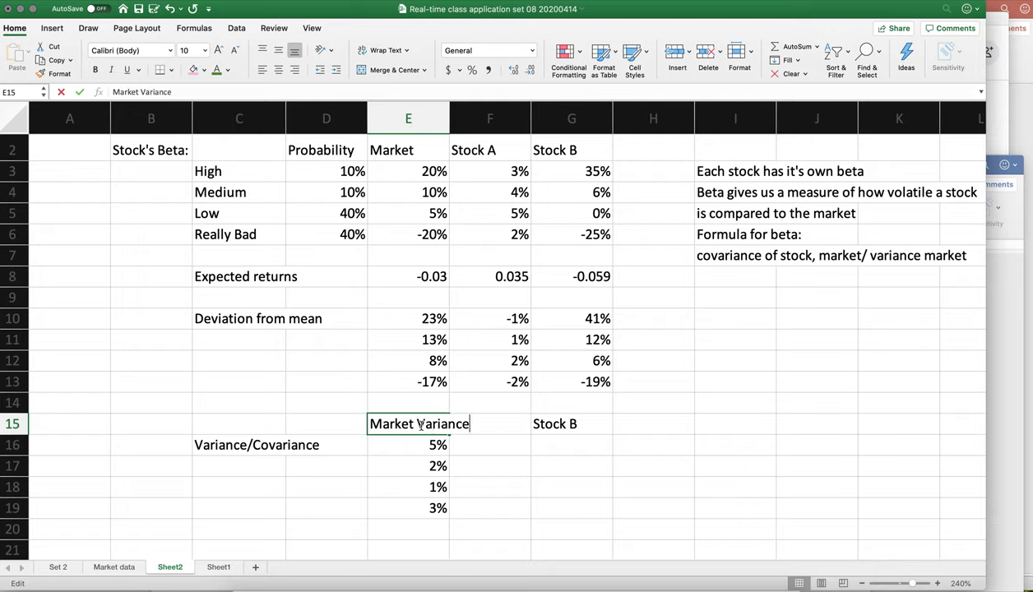
pyautogui.press('Return')
# Step: Extend the headings in F15 and G15 to "Stock A Covariance" and "Stock B Covariance"
pyautogui.doubleClick(521, 421)
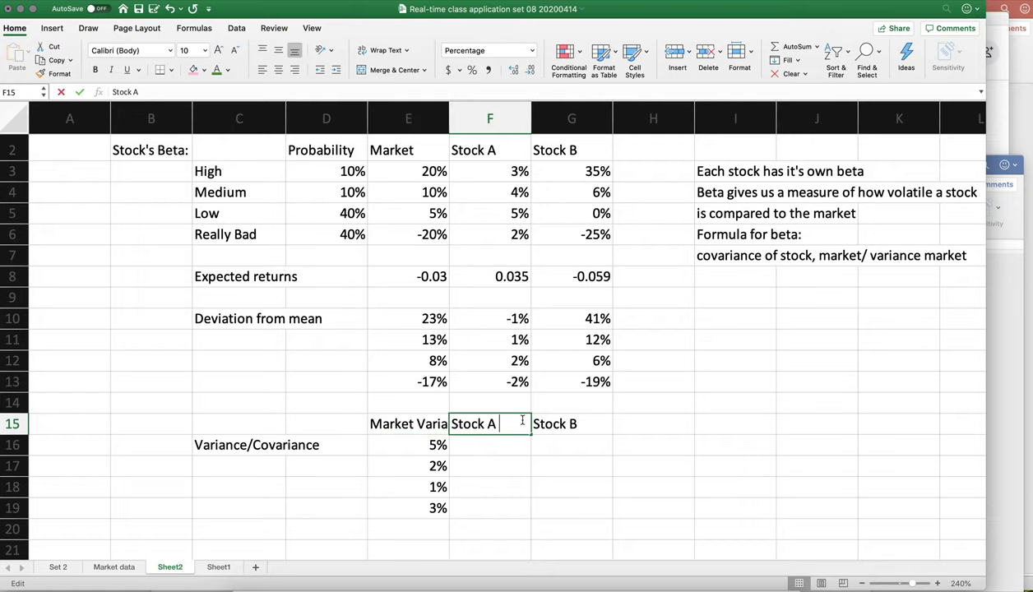
pyautogui.write('Covariance')
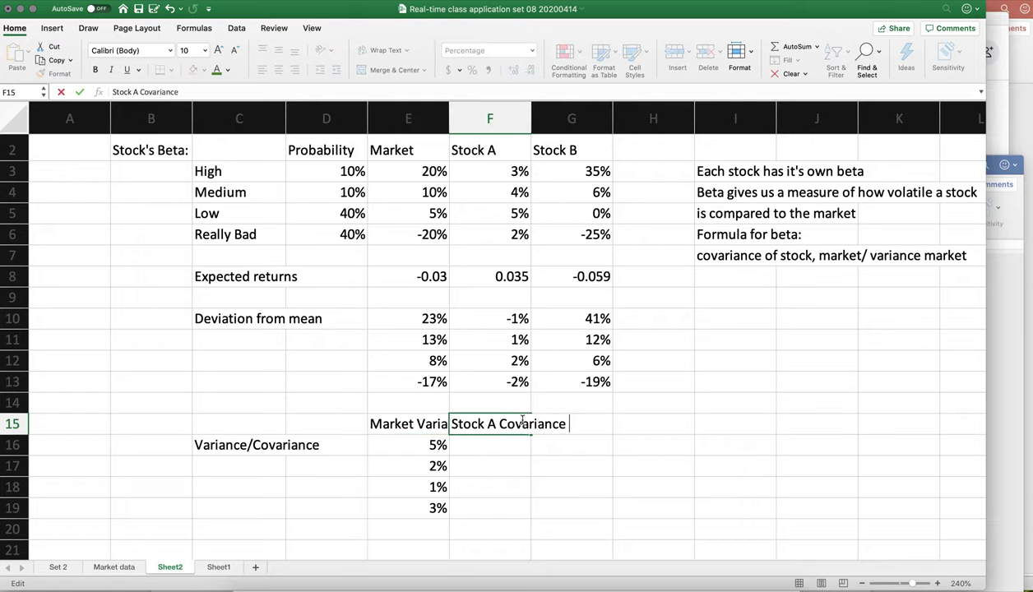
pyautogui.press('Return')
pyautogui.doubleClick(587, 421)
pyautogui.write('Cov')
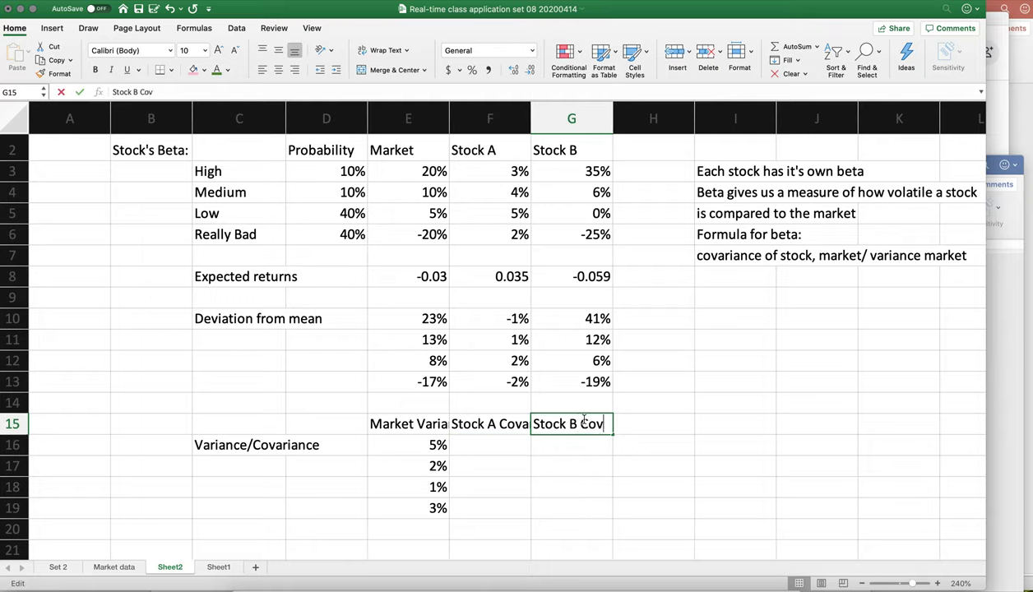
pyautogui.write('ariance')
pyautogui.press('Return')
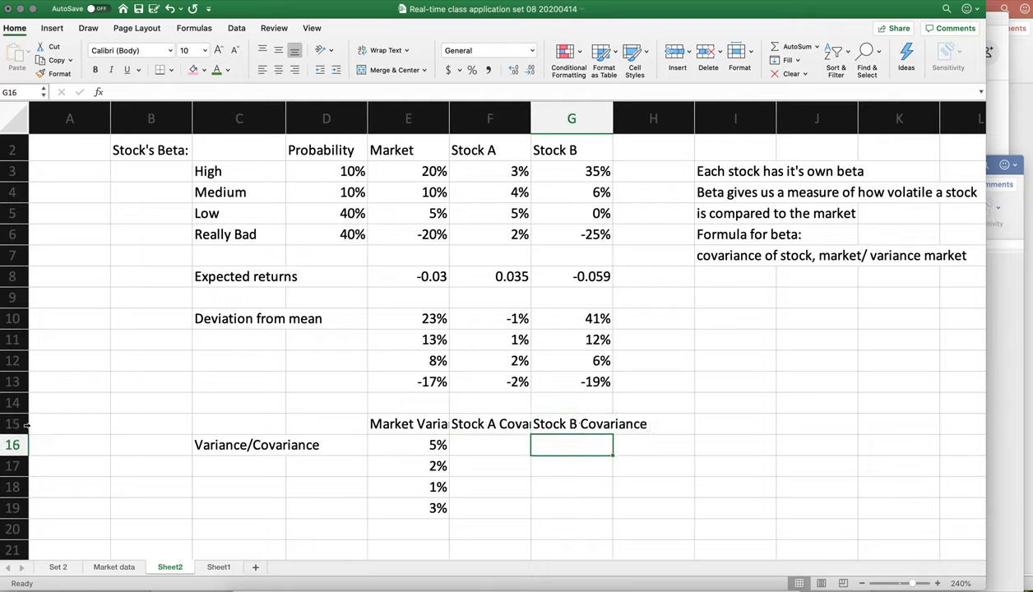
# Step: Wrap the text across row 15 so the long column headings fit their cells
pyautogui.click(27, 424)
pyautogui.click(383, 50)
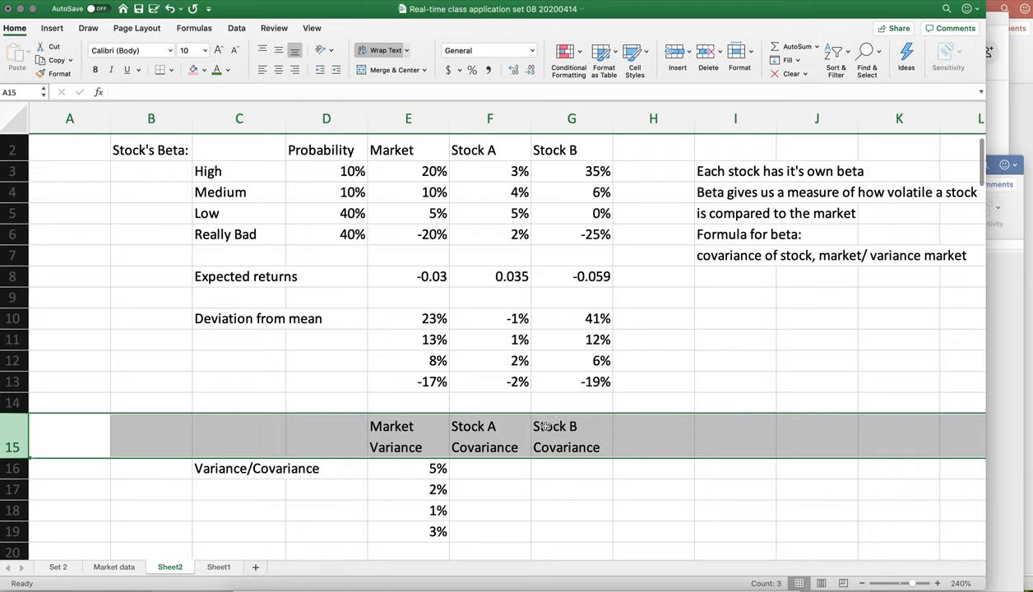
pyautogui.click(486, 468)
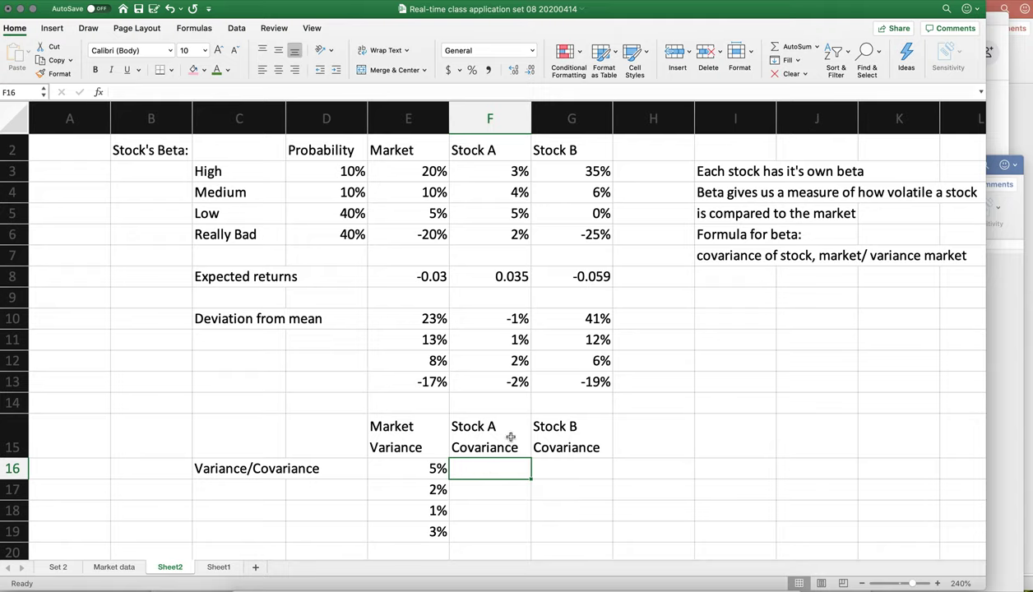
# Step: Multiply the market deviation by Stock A's deviation in F16 with the formula =E10*F10
pyautogui.click(739, 248)
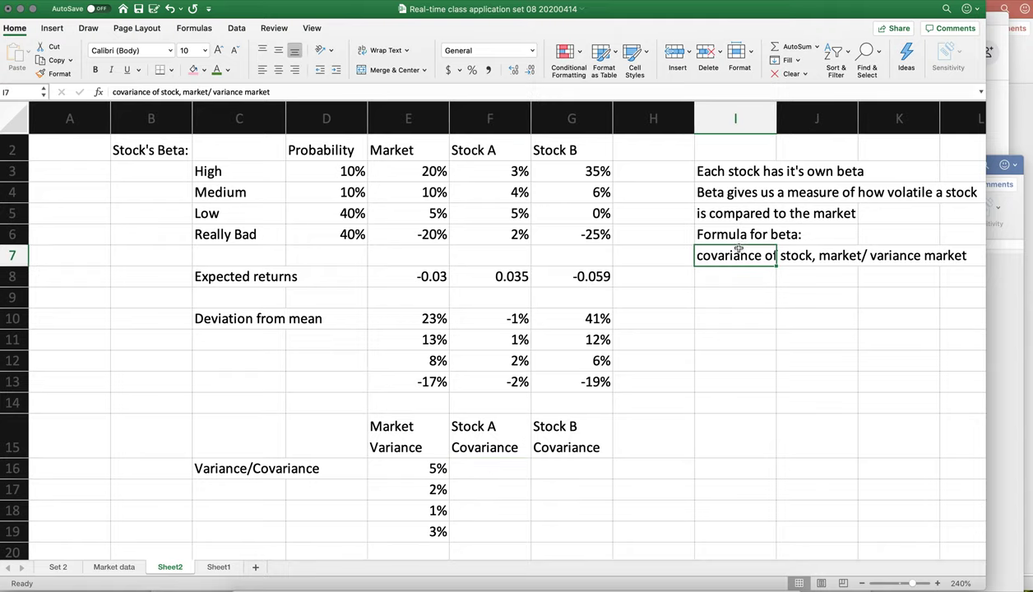
pyautogui.click(502, 466)
pyautogui.write('=')
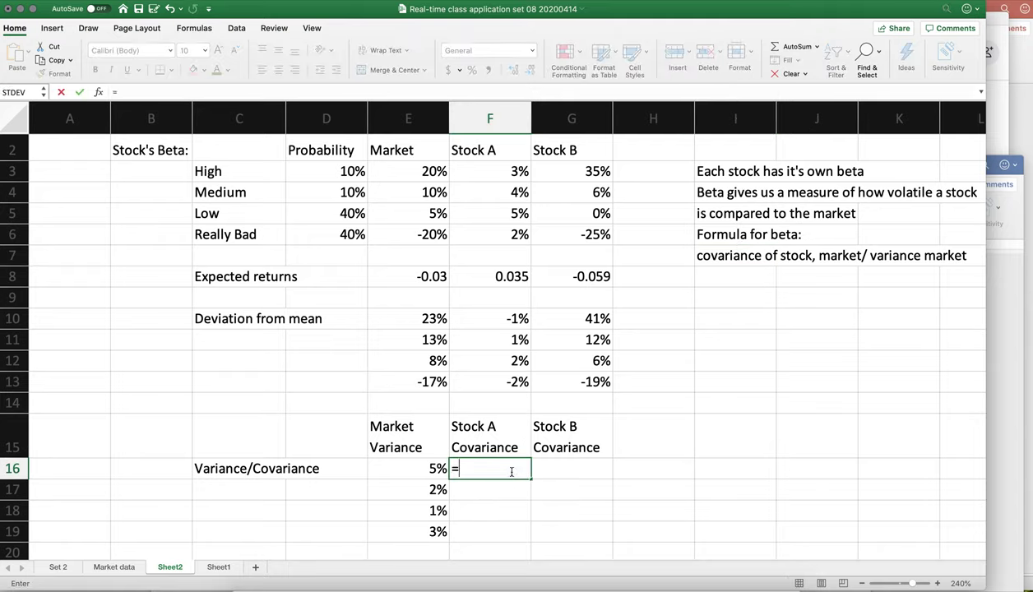
pyautogui.click(393, 316)
pyautogui.write('*')
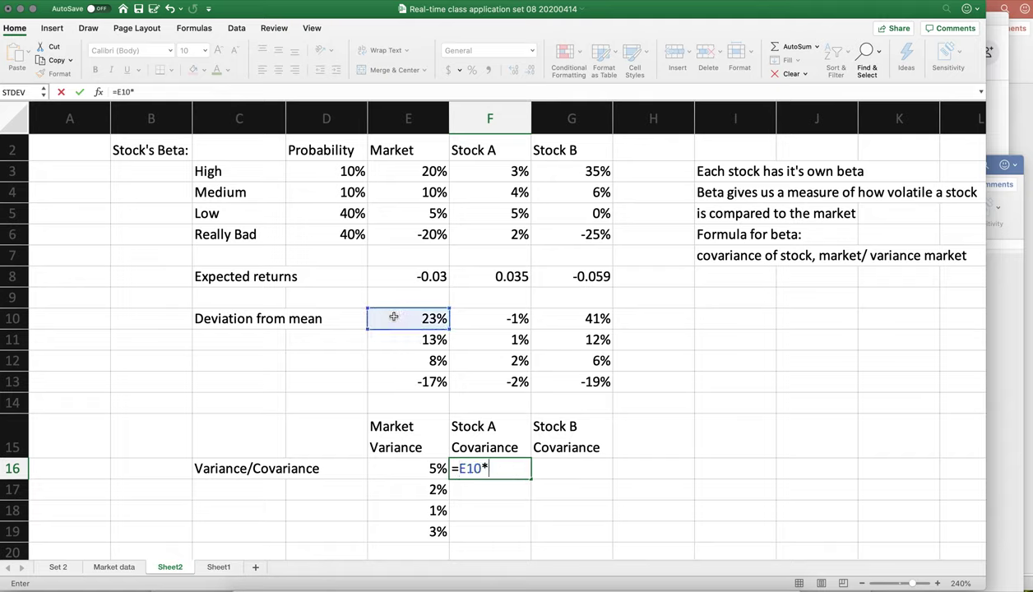
pyautogui.click(471, 317)
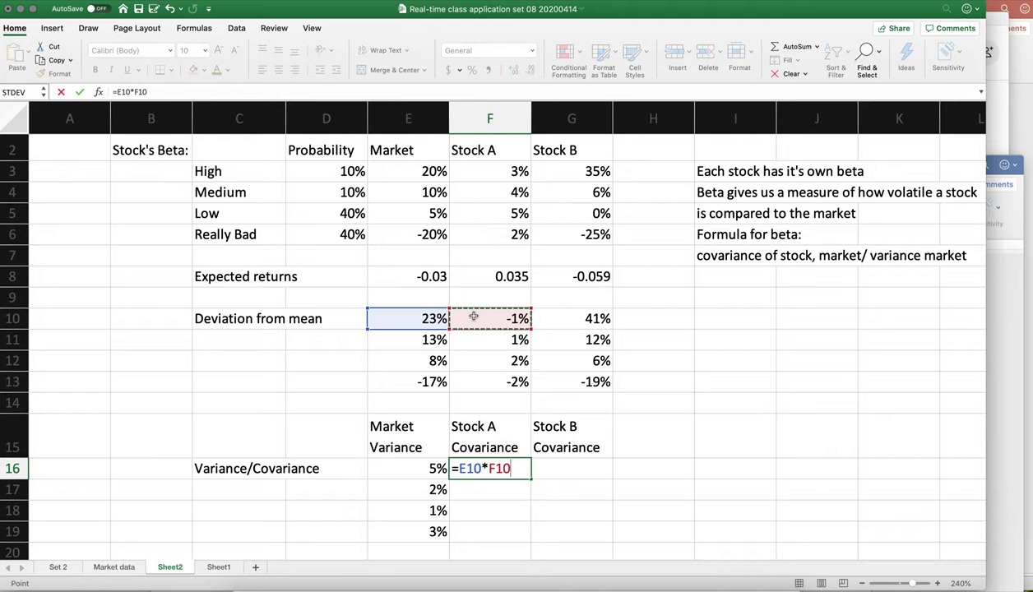
pyautogui.press('Return')
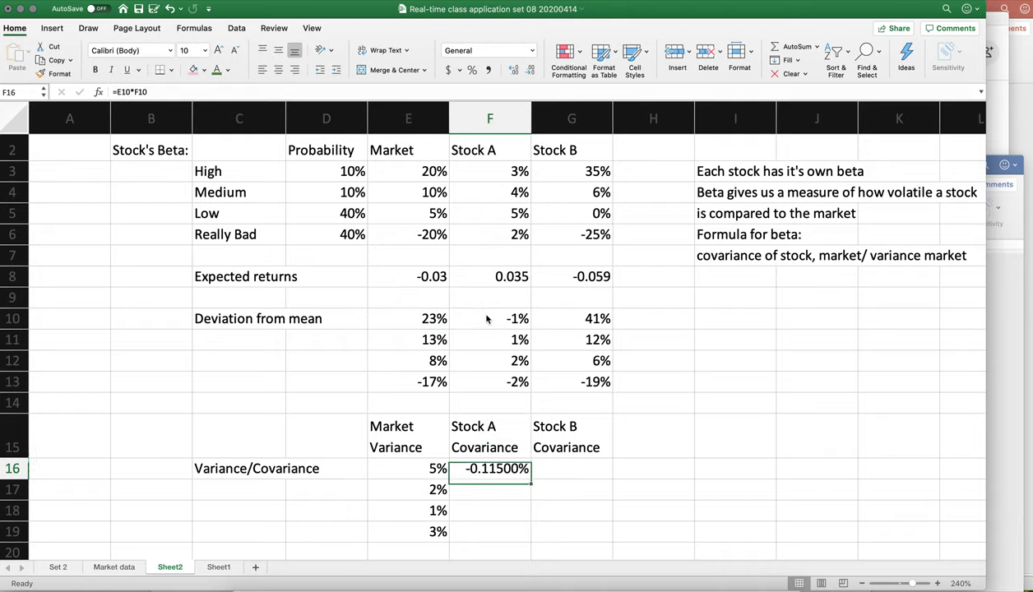
# Step: Enter =E10*G10 in G16 for Stock B and fill the F16:G16 formulas down to row 19
pyautogui.press('Right')
pyautogui.write('=')
pyautogui.click(423, 318)
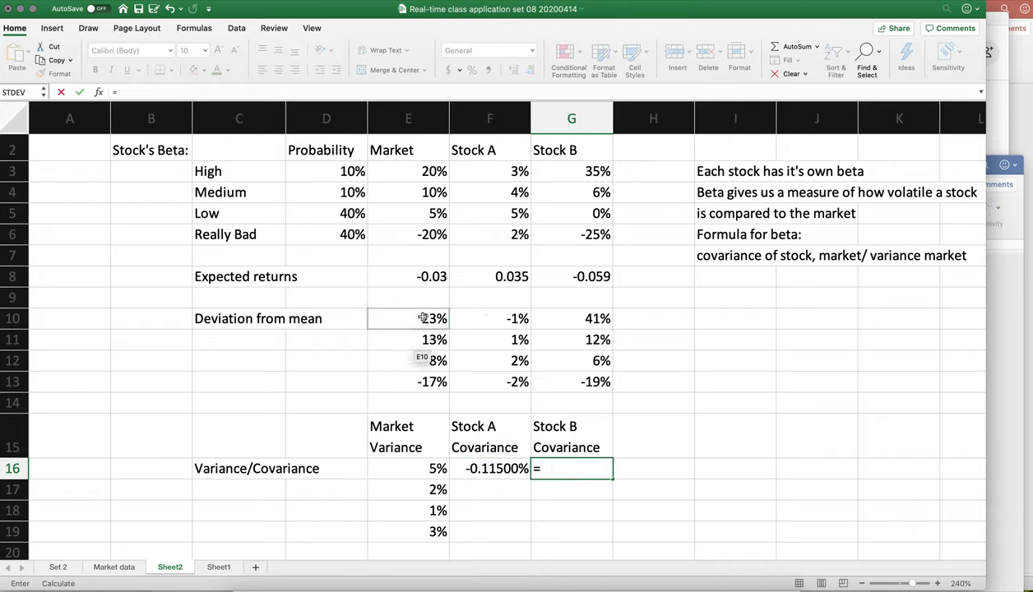
pyautogui.write('*')
pyautogui.click(562, 320)
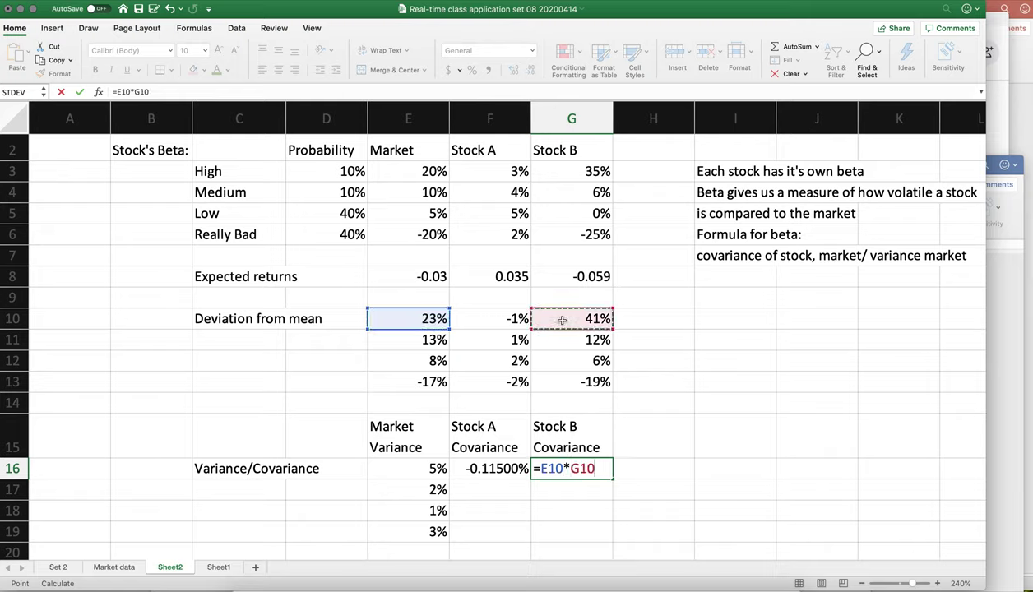
pyautogui.press('Return')
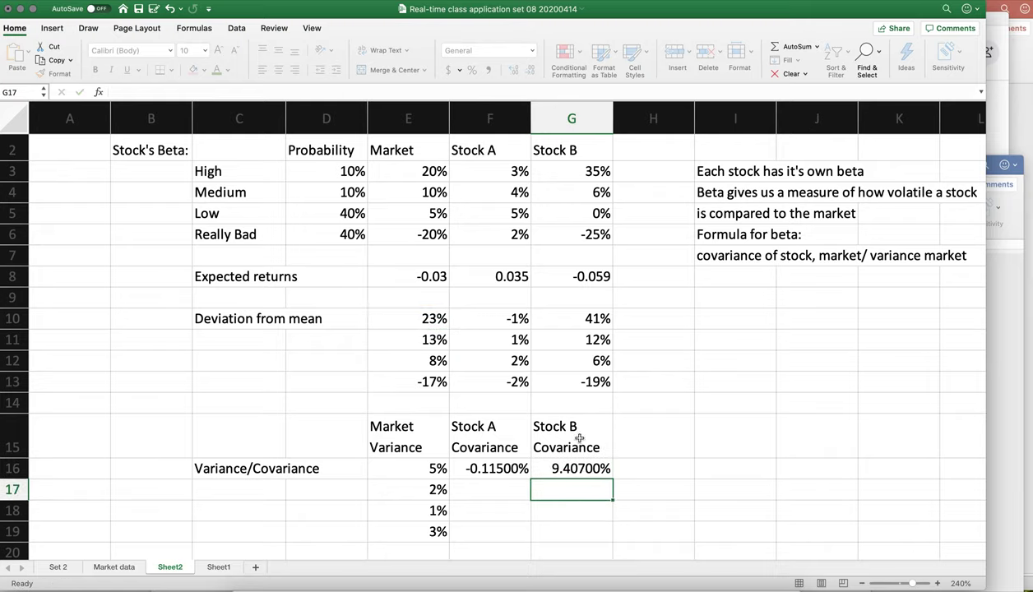
pyautogui.moveTo(504, 465); pyautogui.dragTo(611, 535)
pyautogui.scroll(-1, 322, 500)
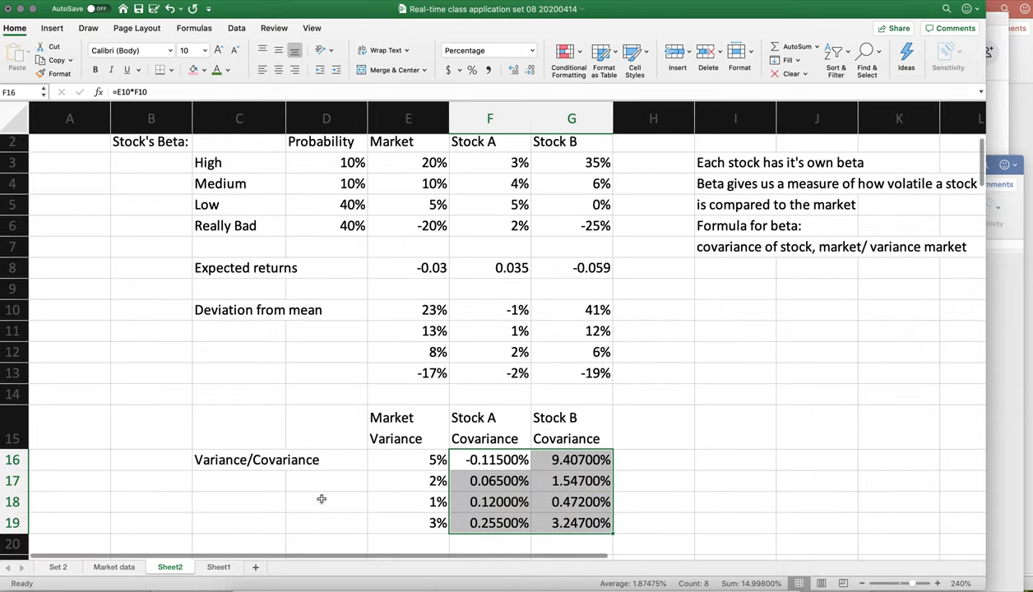
# Step: Enter the row label "Variance/Covariance" in C21
pyautogui.scroll(-3, 317, 493)
pyautogui.click(275, 496)
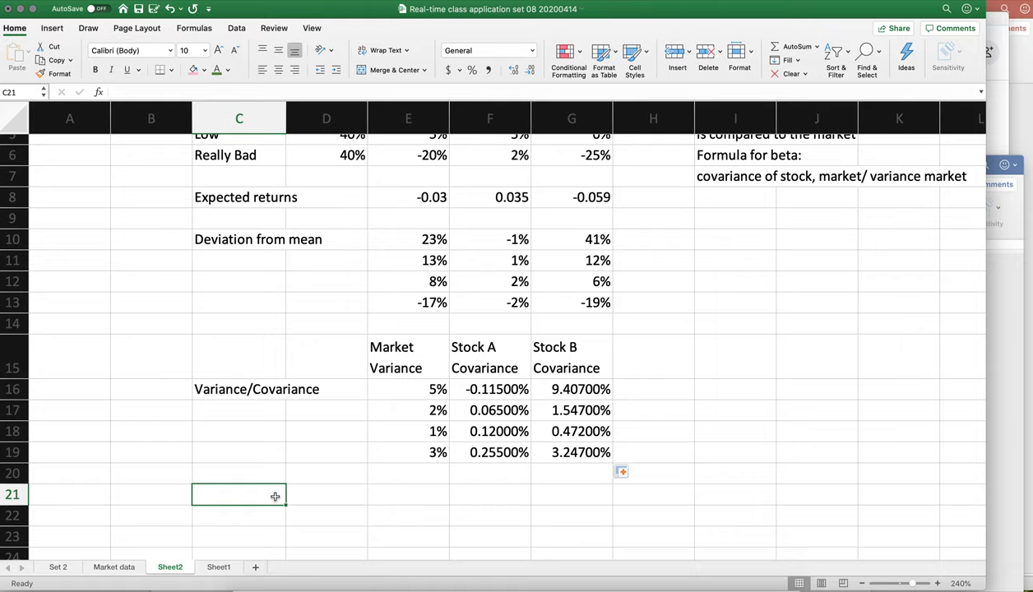
pyautogui.write('S')
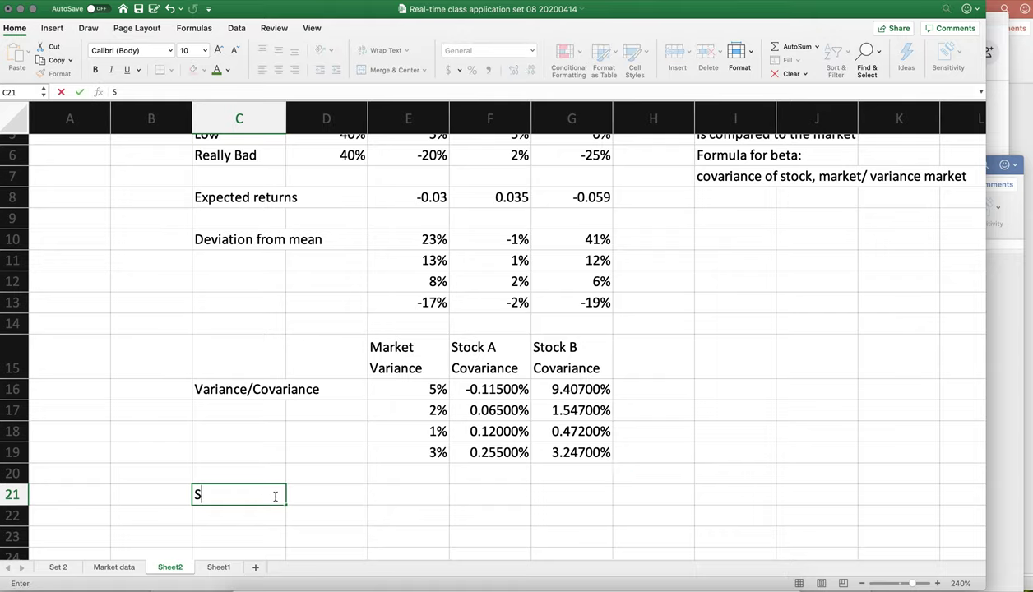
pyautogui.press('BackSpace')
pyautogui.write('Variance/Covariance')
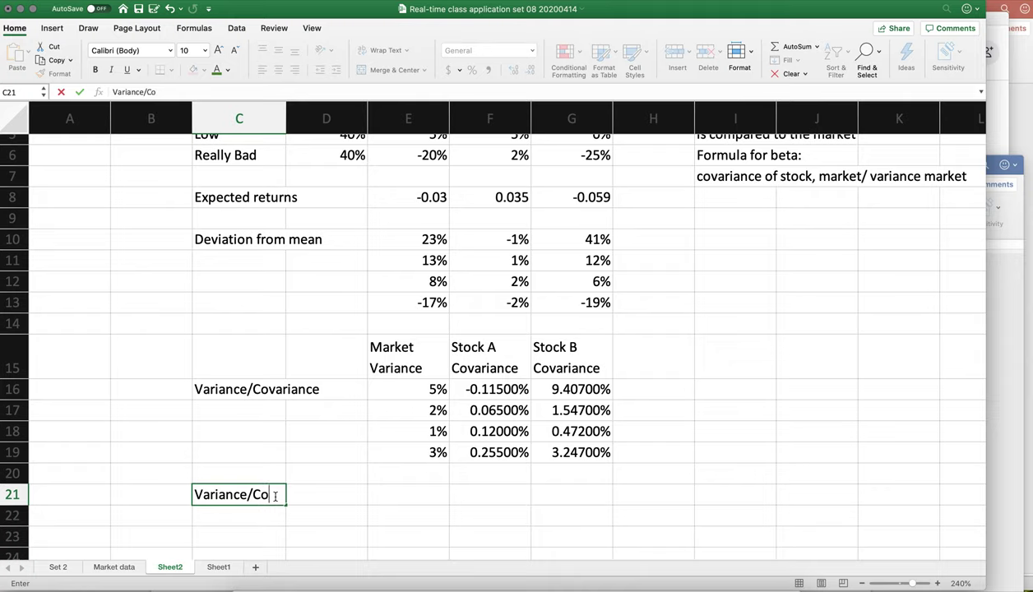
pyautogui.press('Return')
# Step: Calculate the probability-weighted market variance in E21 with =SUMPRODUCT(E16:E19,$D$3:$D$6)
pyautogui.press('Up')
pyautogui.press('Right')
pyautogui.press('Right')
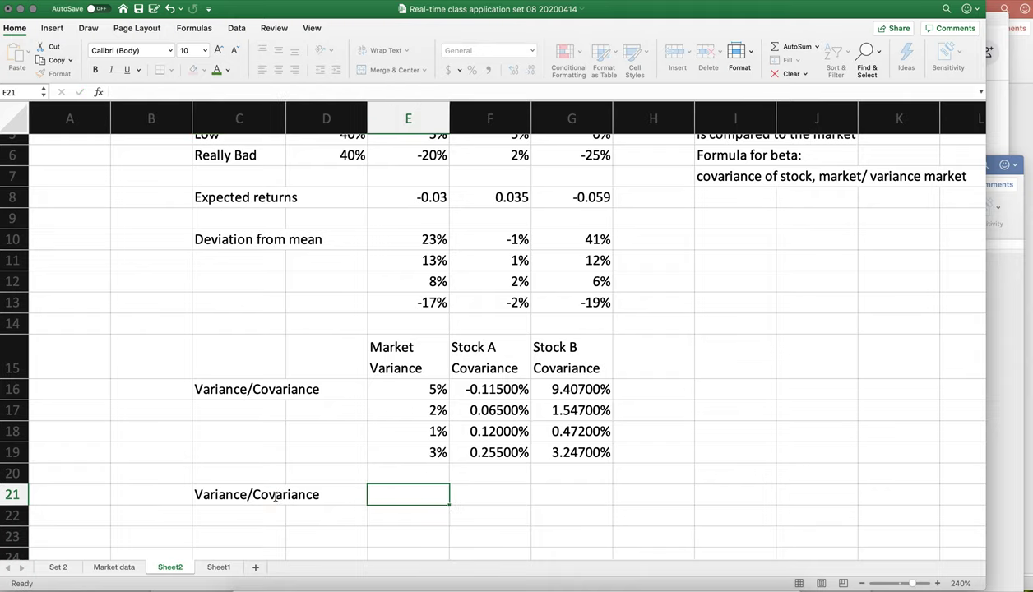
pyautogui.write('=sump')
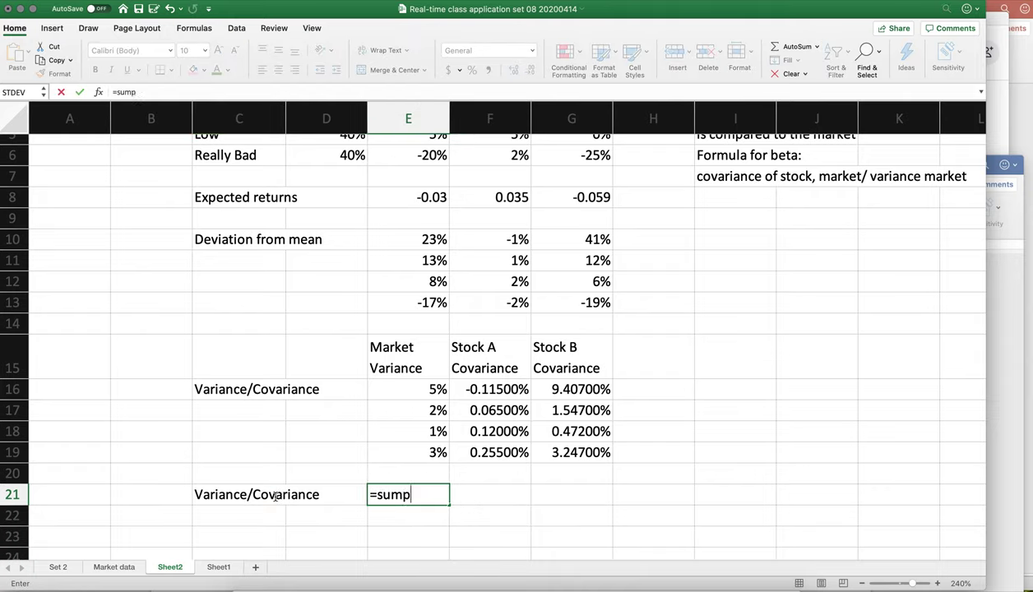
pyautogui.write('roduct(')
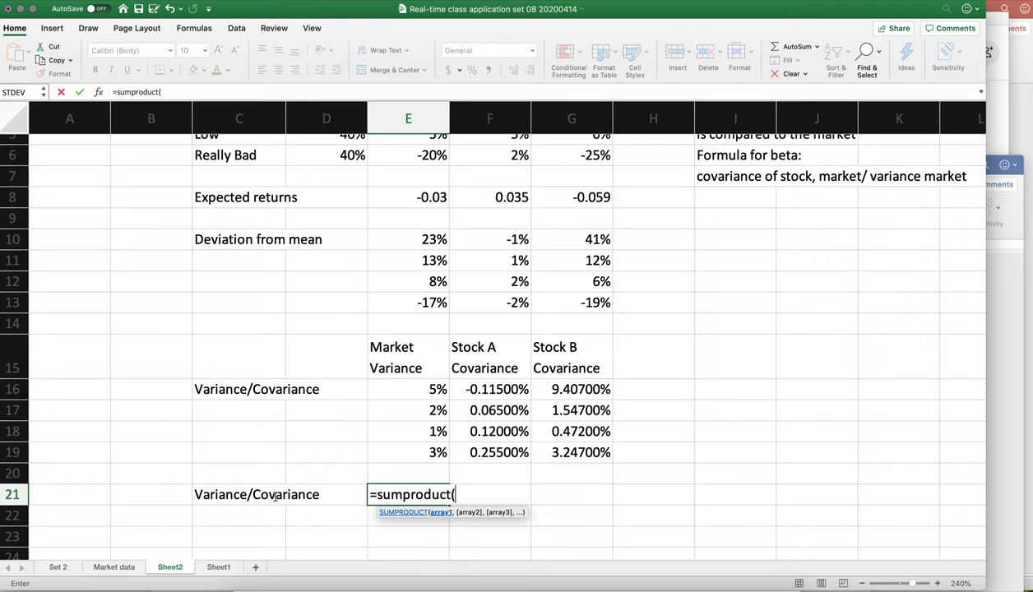
pyautogui.moveTo(403, 389); pyautogui.dragTo(421, 451)
pyautogui.write(',')
pyautogui.scroll(5, 417, 451)
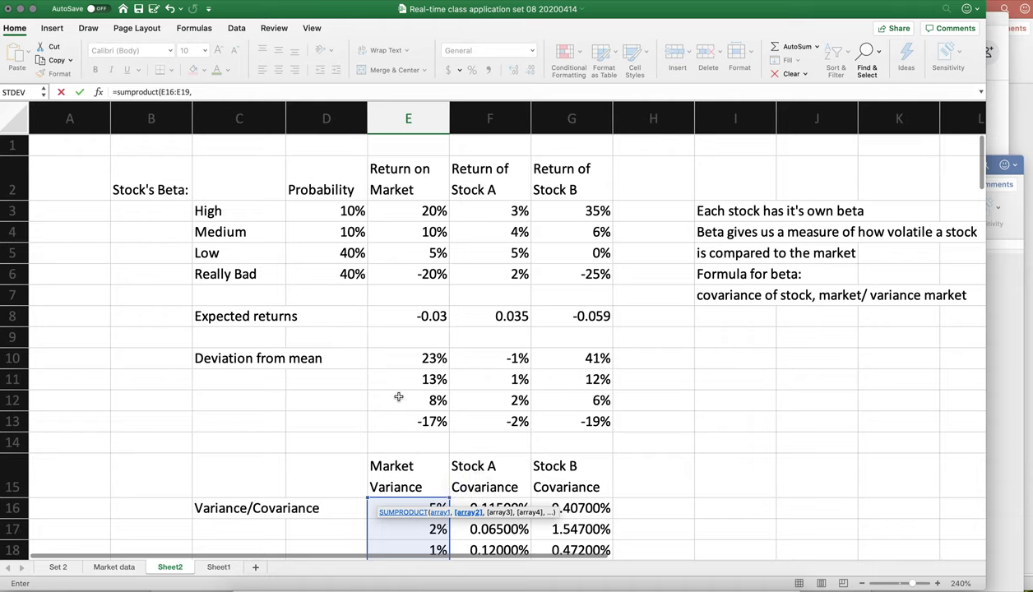
pyautogui.moveTo(342, 210); pyautogui.dragTo(342, 274)
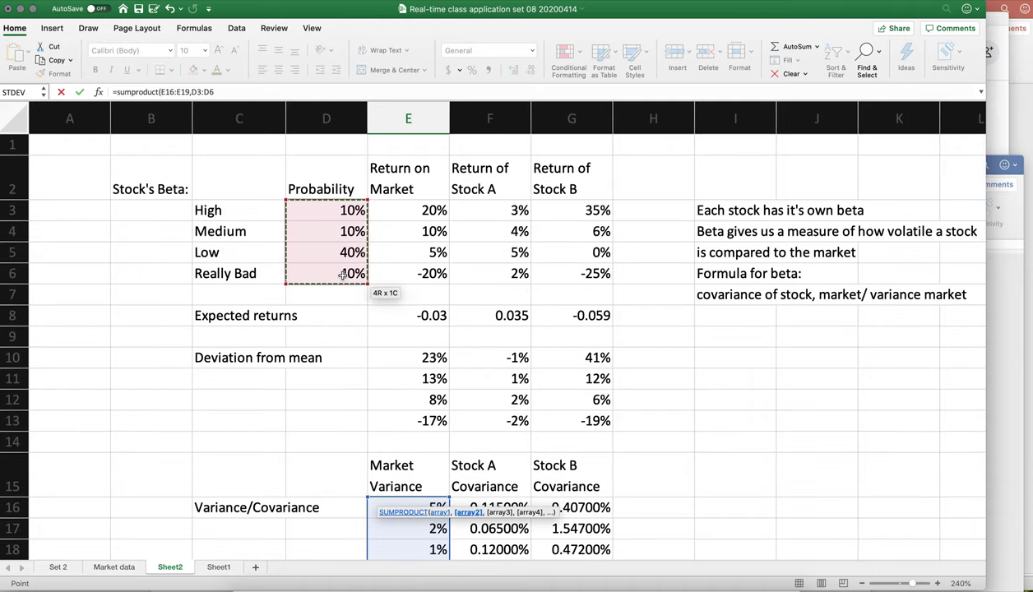
pyautogui.press('F4')
pyautogui.scroll(-6, 343, 276)
pyautogui.write(')')
pyautogui.press('Return')
# Step: Copy the SUMPRODUCT formula from E21 to F21:G21 for the two stock covariances
pyautogui.press('Up')
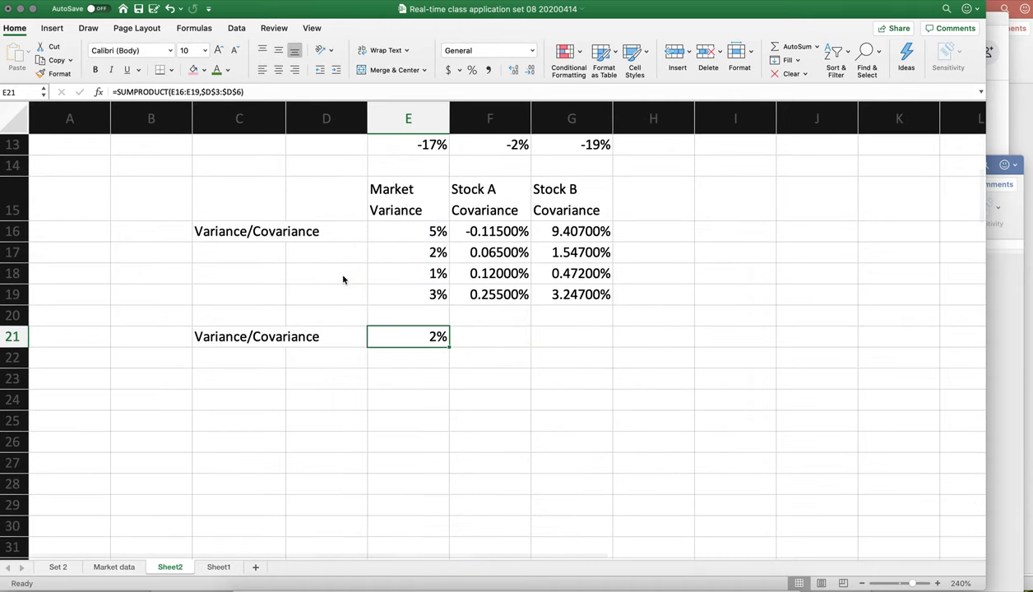
pyautogui.press('super+c')
pyautogui.press('Right')
pyautogui.hotkey('shift', 'Right')
pyautogui.press('super+v')
pyautogui.moveTo(382, 335); pyautogui.dragTo(540, 339)
# Step: Enter the row label "Beta" in C23
pyautogui.click(254, 383)
pyautogui.write('Beta')
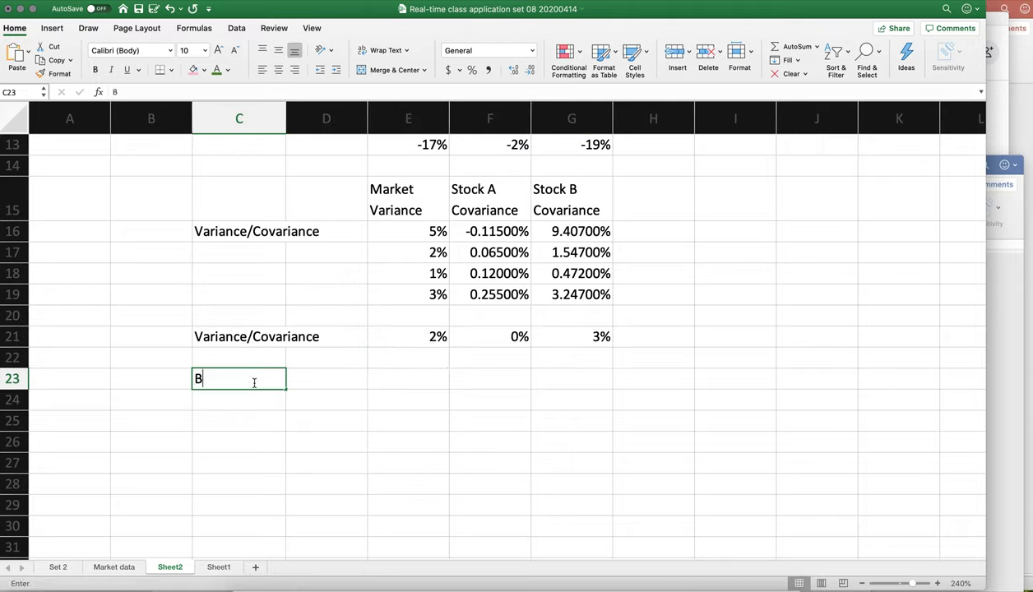
pyautogui.press('Right')
# Step: Calculate Stock A's beta in F23 by dividing its covariance by the market variance with =F21/E21
pyautogui.press('Right')
pyautogui.press('Right')
pyautogui.press('Right')
pyautogui.press('Left')
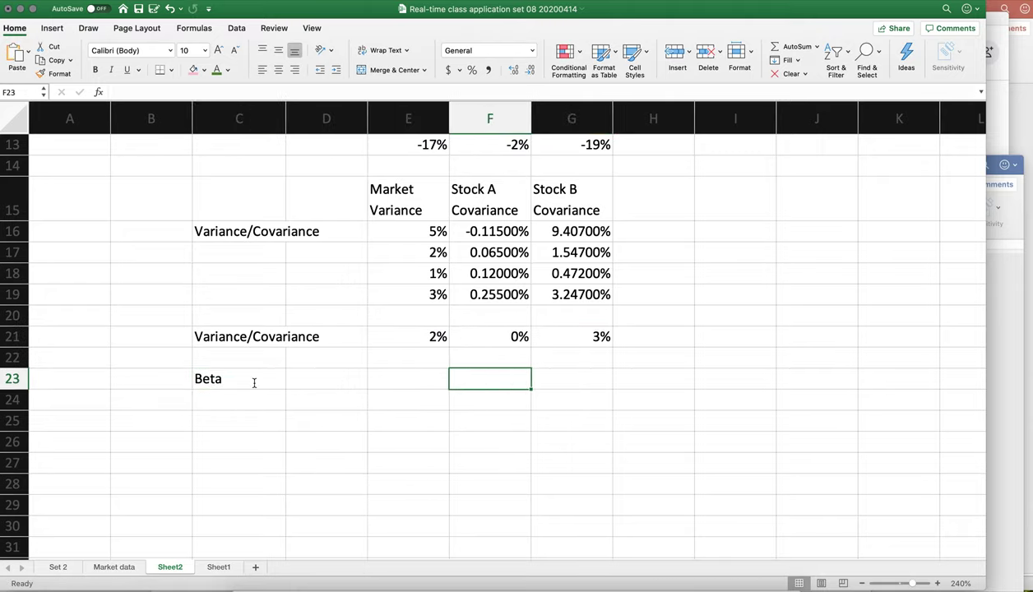
pyautogui.write('=')
pyautogui.press('Up')
pyautogui.press('Up')
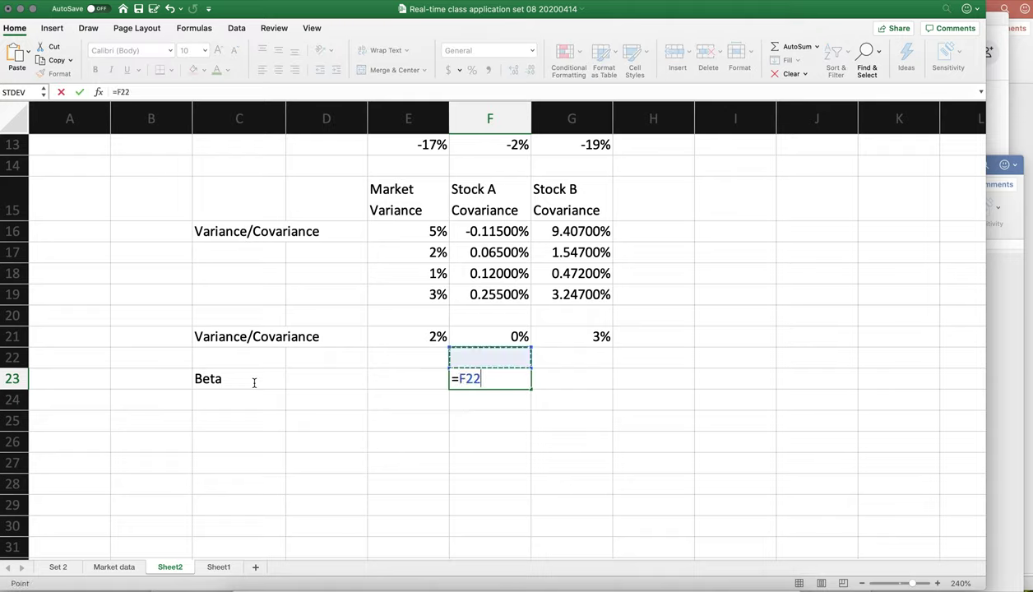
pyautogui.write('/')
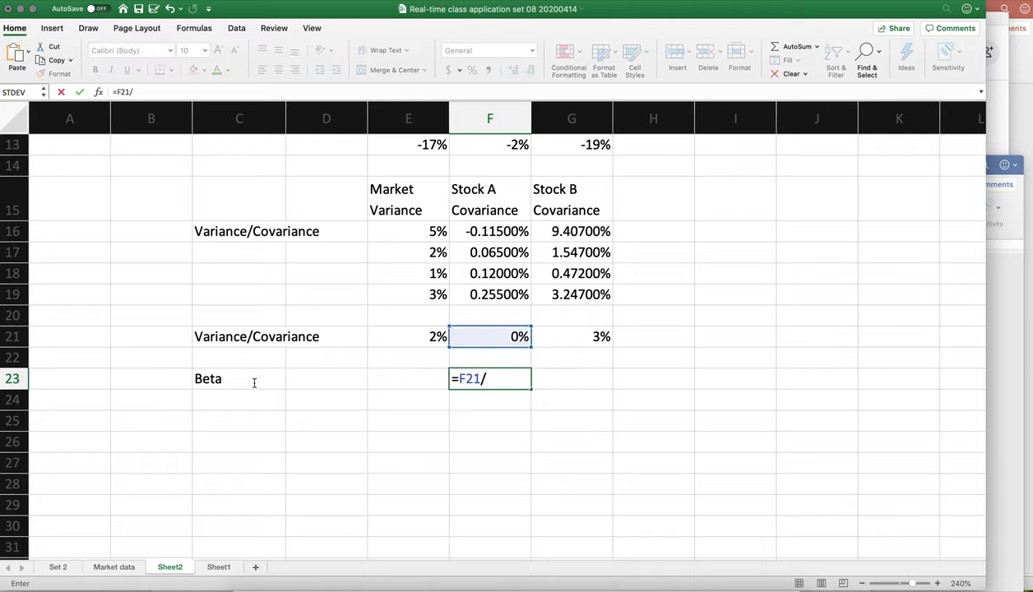
pyautogui.press('Up')
pyautogui.press('Up')
pyautogui.press('Left')
pyautogui.press('Return')
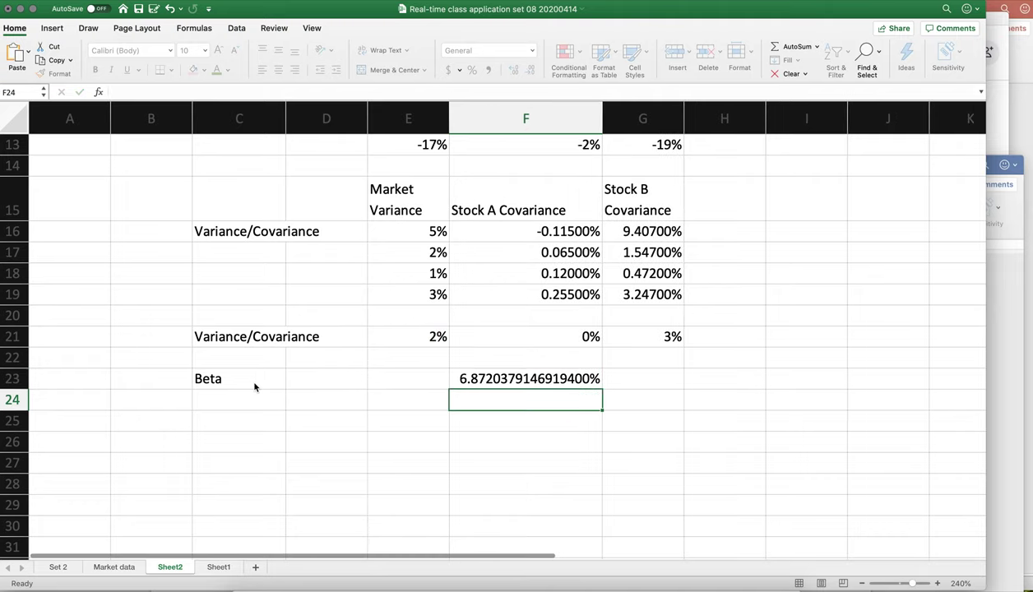
# Step: Apply the Number format to the beta cells F23:G23
pyautogui.press('Up')
pyautogui.press('Right')
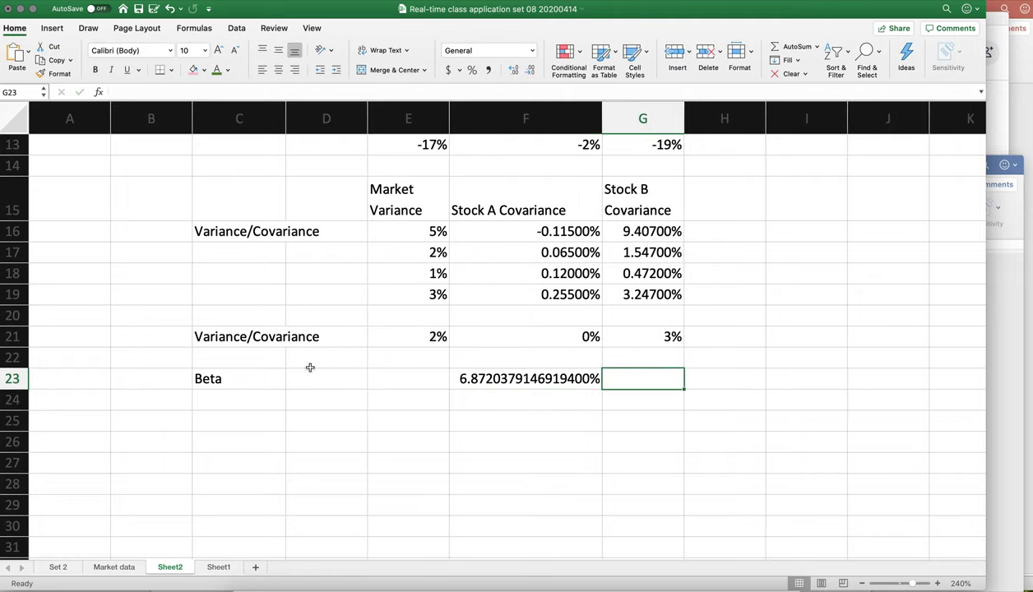
pyautogui.click(486, 393)
pyautogui.click(480, 378)
pyautogui.hotkey('shift', 'Right')
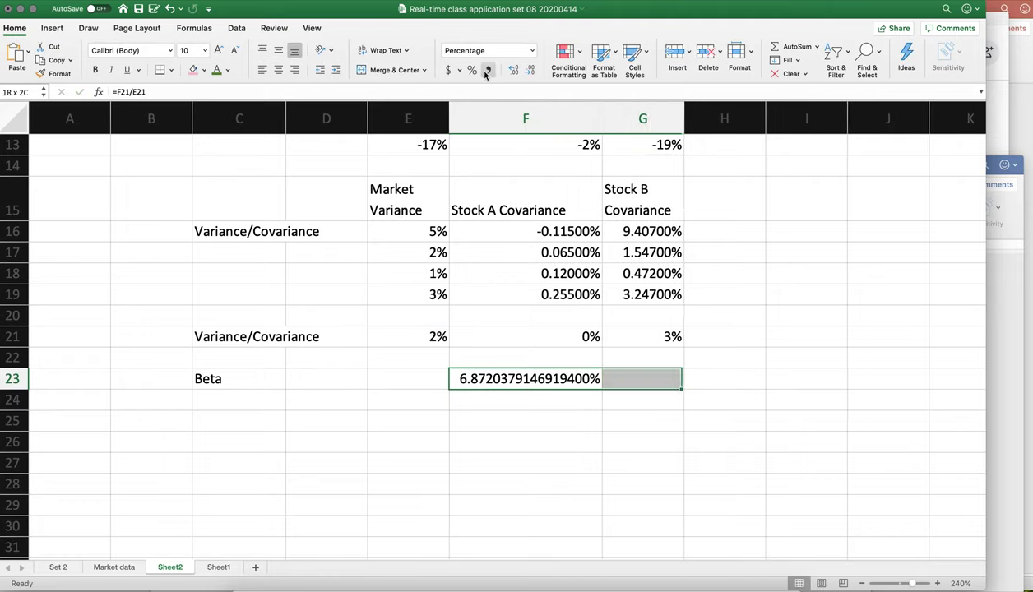
pyautogui.click(528, 49)
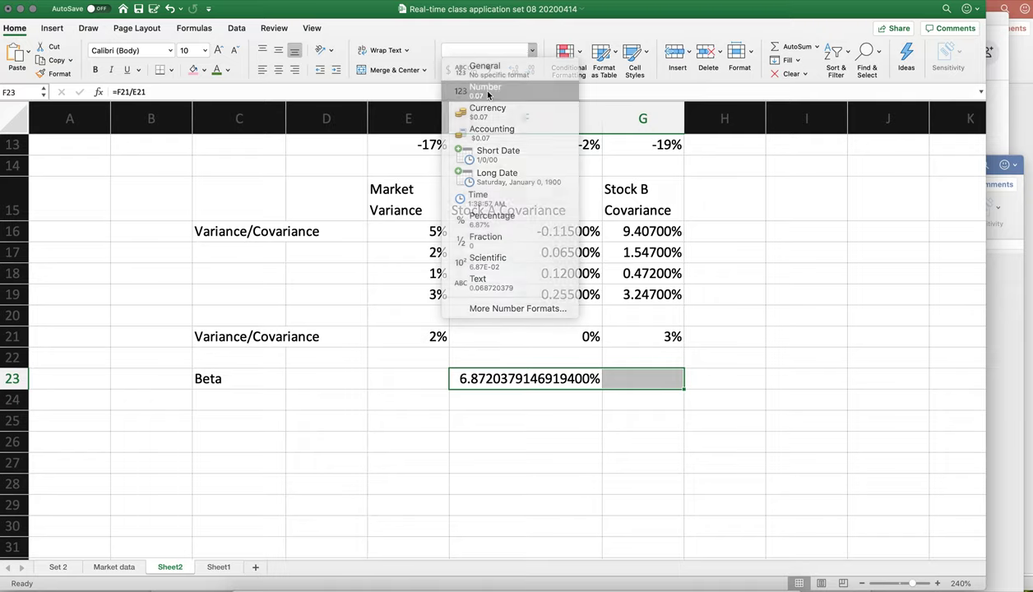
pyautogui.click(491, 88)
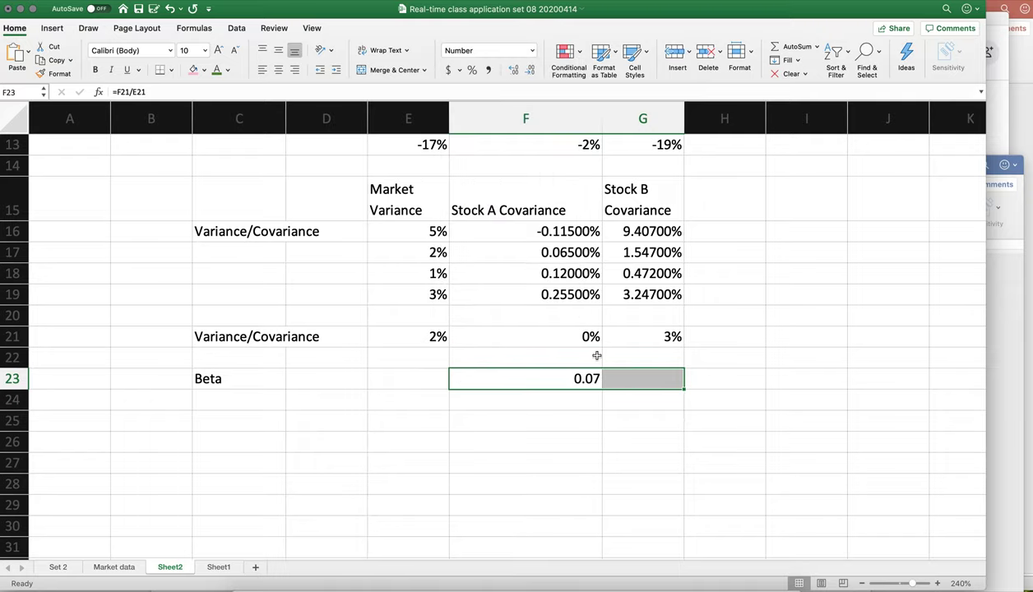
# Step: Increase the decimals of the beta cells F23:G23 to five places
pyautogui.click(510, 69)
pyautogui.click(510, 69)
pyautogui.click(510, 70)
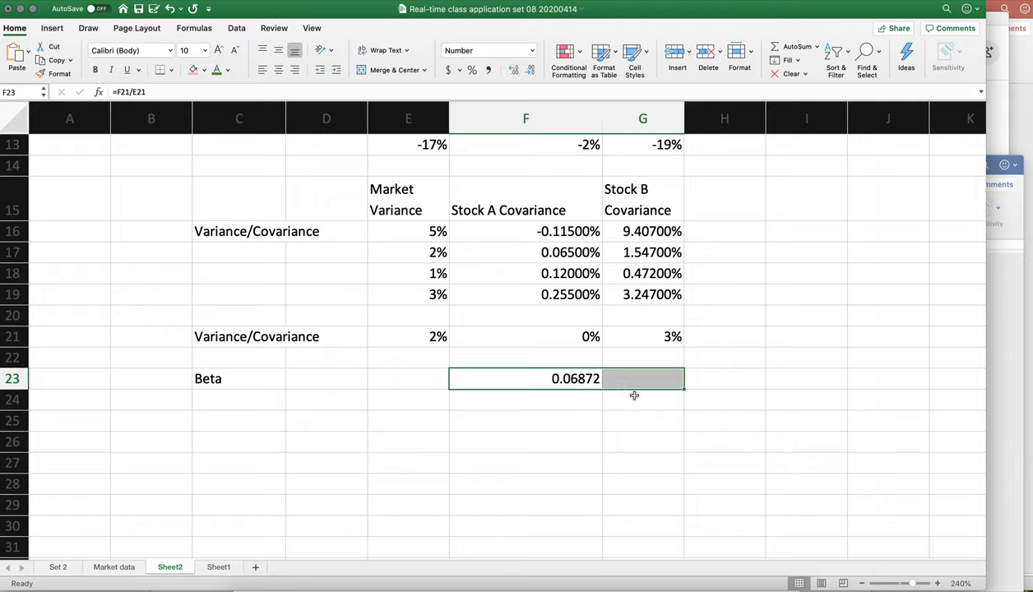
# Step: Calculate Stock B's beta in G23 by dividing its covariance by the market variance with =G21/E21
pyautogui.click(651, 383)
pyautogui.write('=')
pyautogui.press('Up')
pyautogui.press('Up')
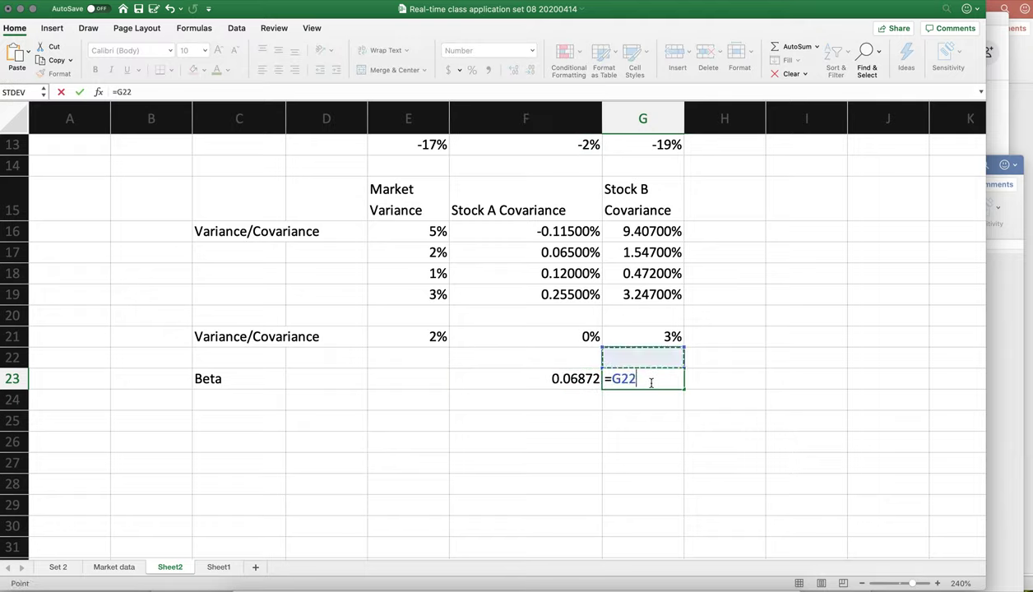
pyautogui.write('/')
pyautogui.click(428, 339)
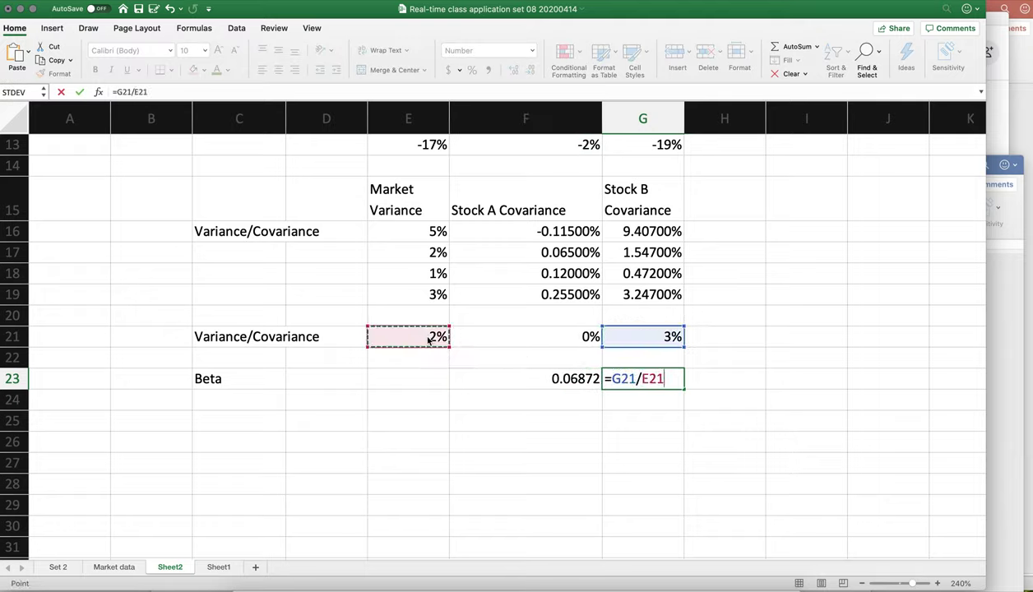
pyautogui.press('Return')
pyautogui.press('Up')
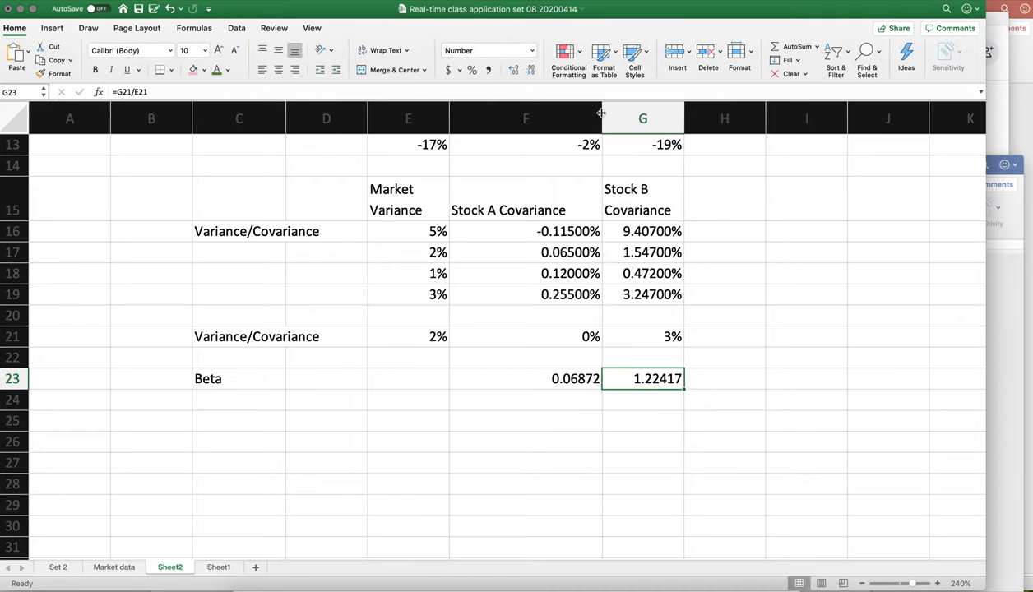
# Step: Narrow column F to about the width of its neighbours and highlight the beta cells F23:G23 in yellow
pyautogui.moveTo(601, 113); pyautogui.dragTo(531, 115)
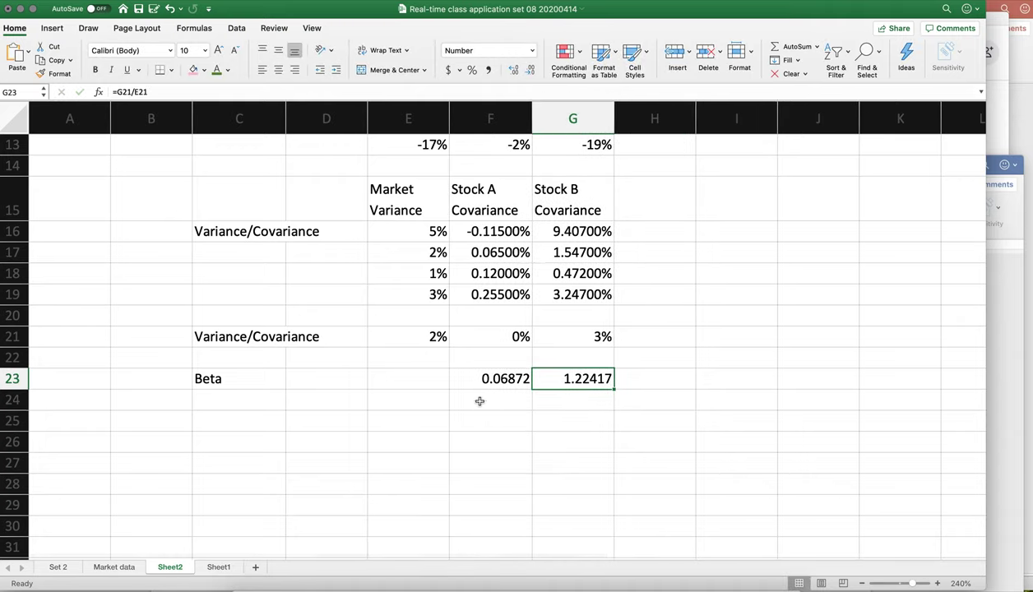
pyautogui.click(467, 379)
pyautogui.keyDown('shift'); pyautogui.click(586, 378); pyautogui.keyUp('shift')
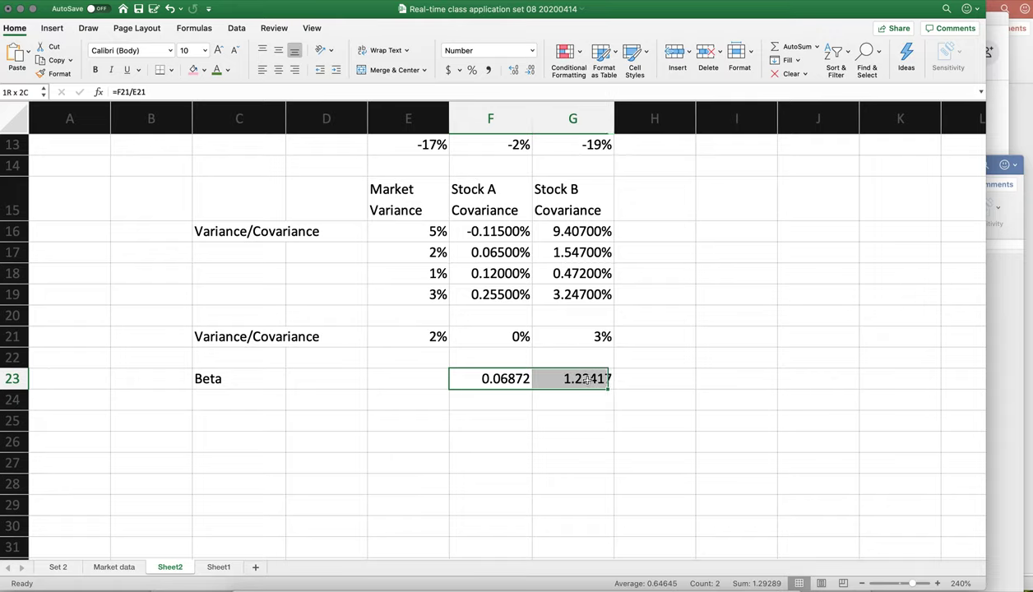
pyautogui.click(204, 70)
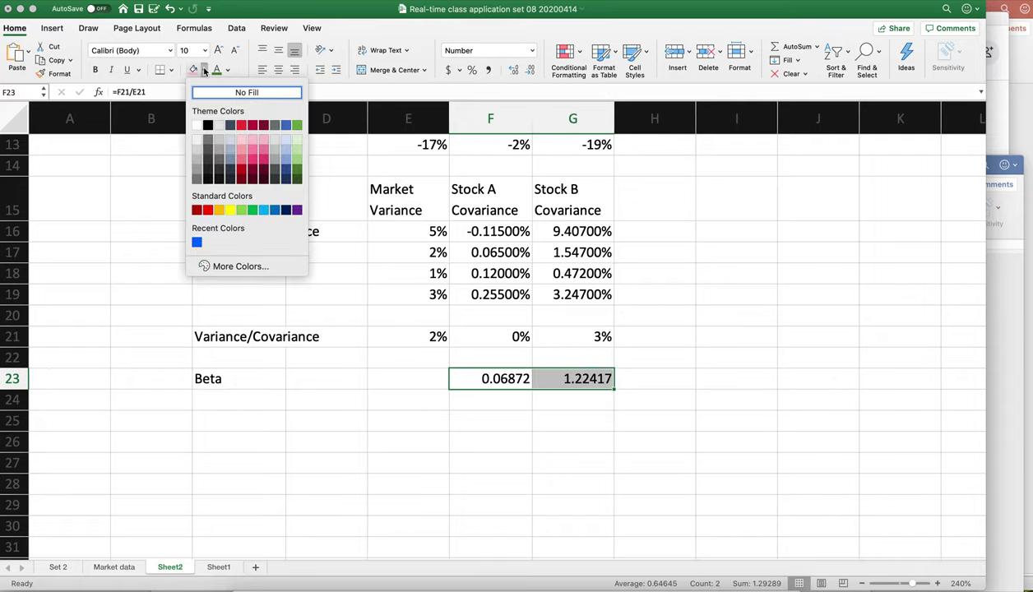
pyautogui.click(228, 211)
# Step: Compare the returns of the market, Stock A and Stock B in rows 3 to 6 with Stock B's beta in G23
pyautogui.scroll(10, 372, 333)
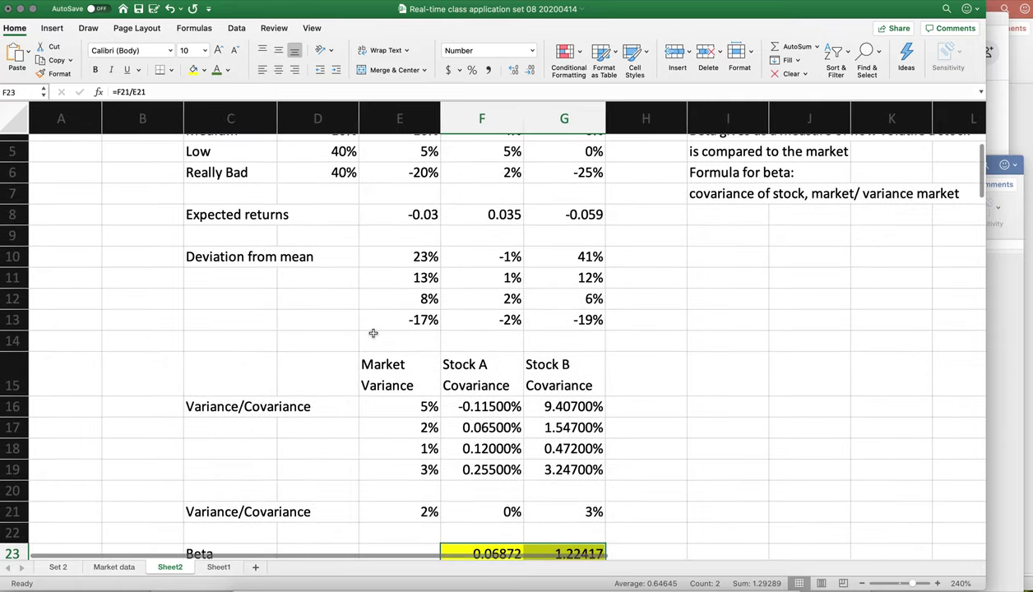
pyautogui.moveTo(396, 210); pyautogui.dragTo(405, 267)
pyautogui.moveTo(496, 207); pyautogui.dragTo(498, 273)
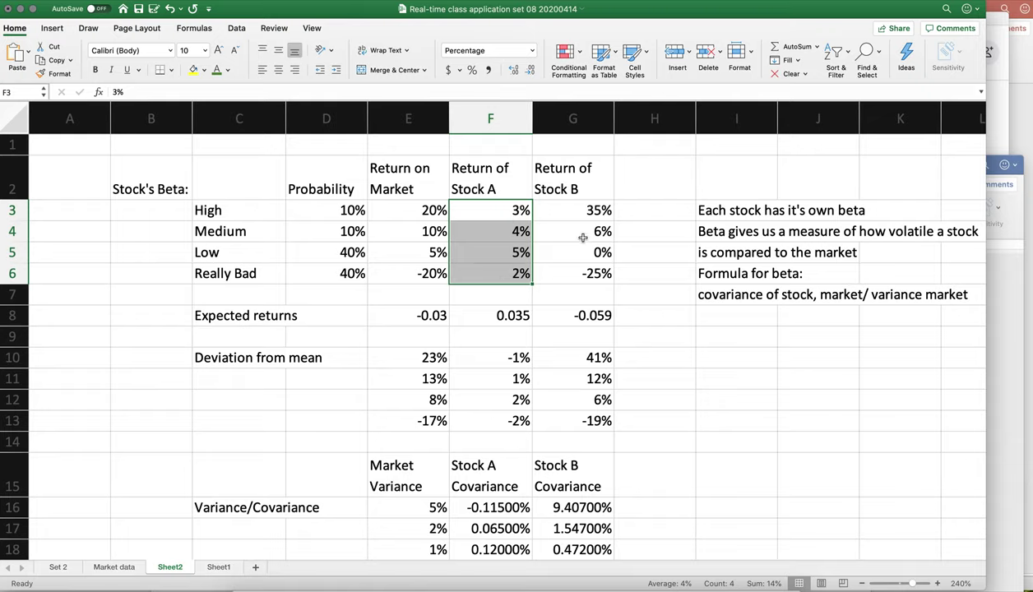
pyautogui.click(578, 205)
pyautogui.moveTo(563, 206); pyautogui.dragTo(560, 278)
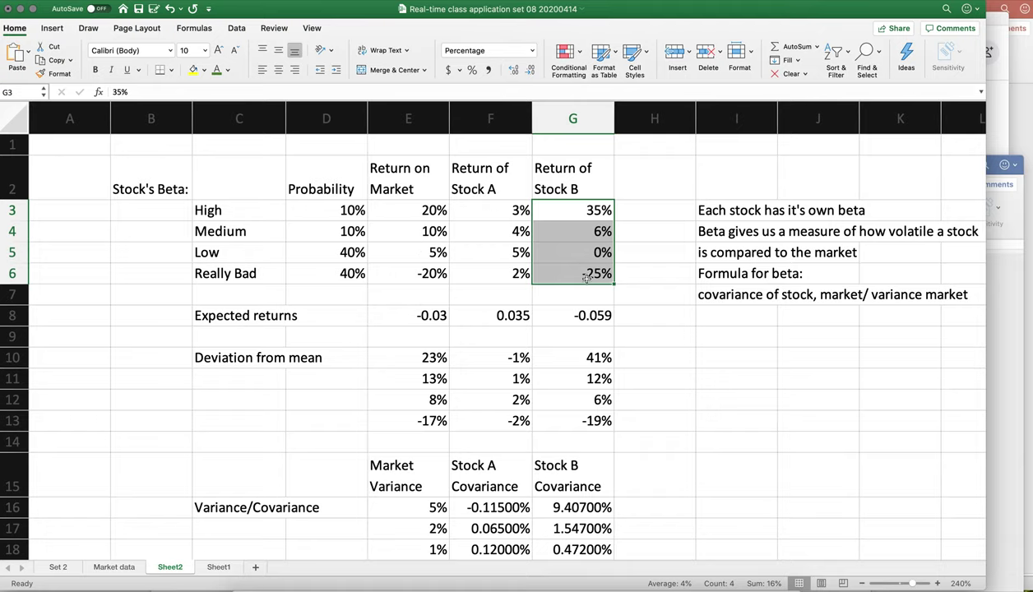
pyautogui.scroll(-5, 555, 370)
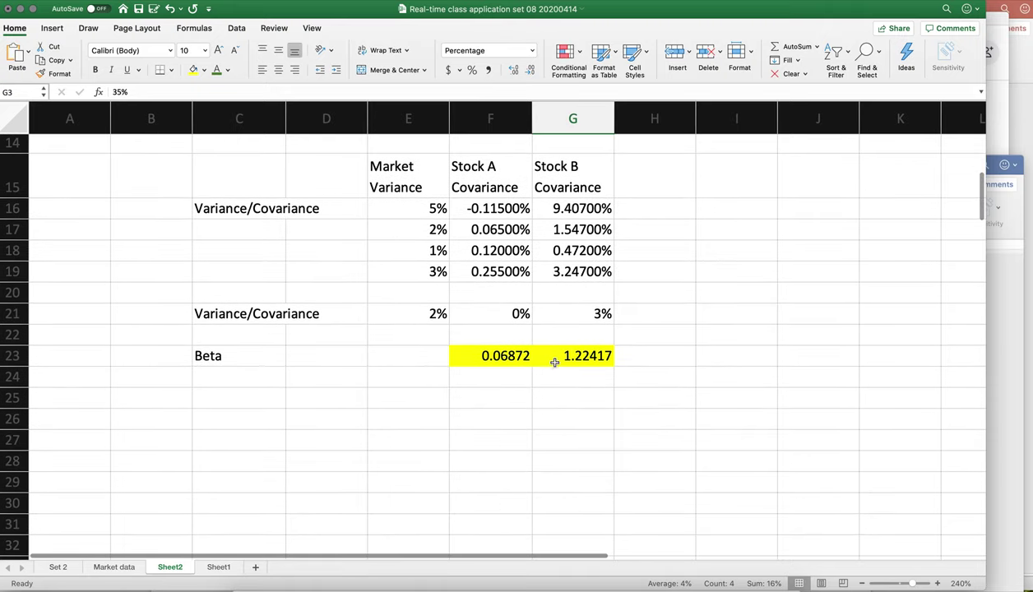
pyautogui.click(556, 362)
pyautogui.press('super+y')
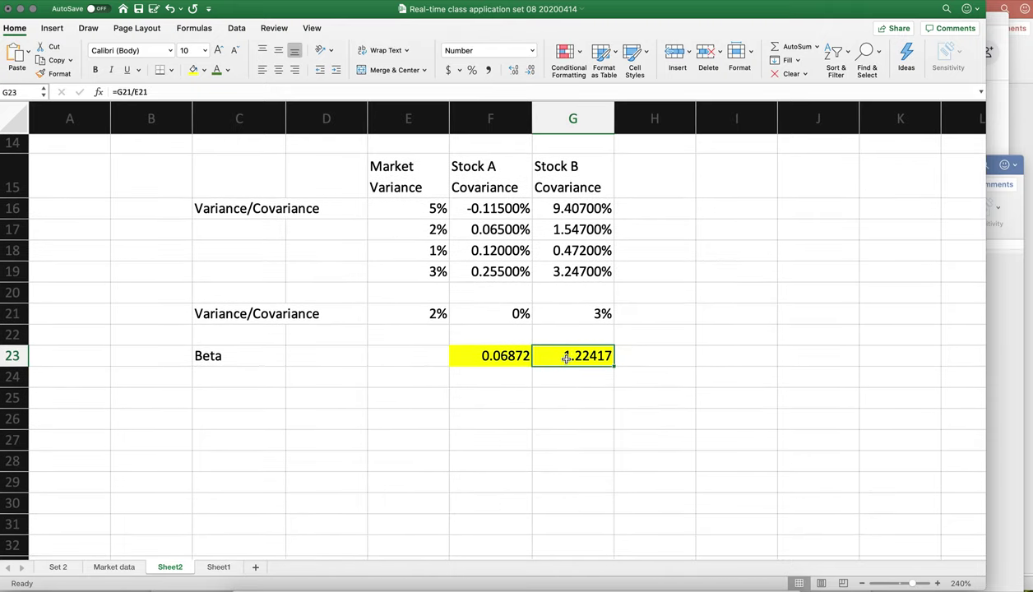
# Step: Set Stock B's returns in G3:G6 to match the market's: 20%, 10%, 5% and -20%
pyautogui.scroll(5, 573, 355)
pyautogui.click(586, 210)
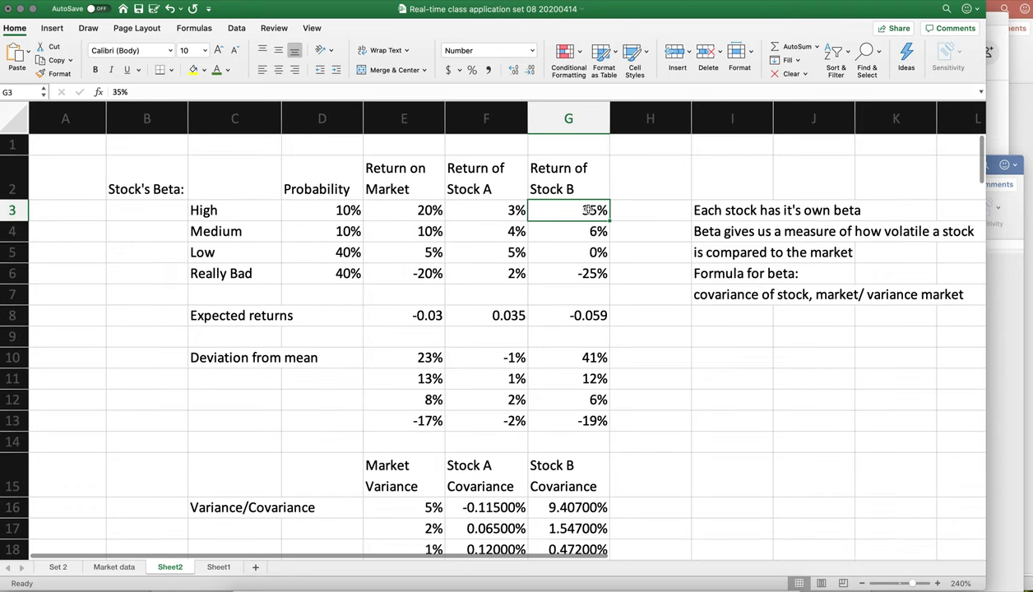
pyautogui.write('20')
pyautogui.press('Return')
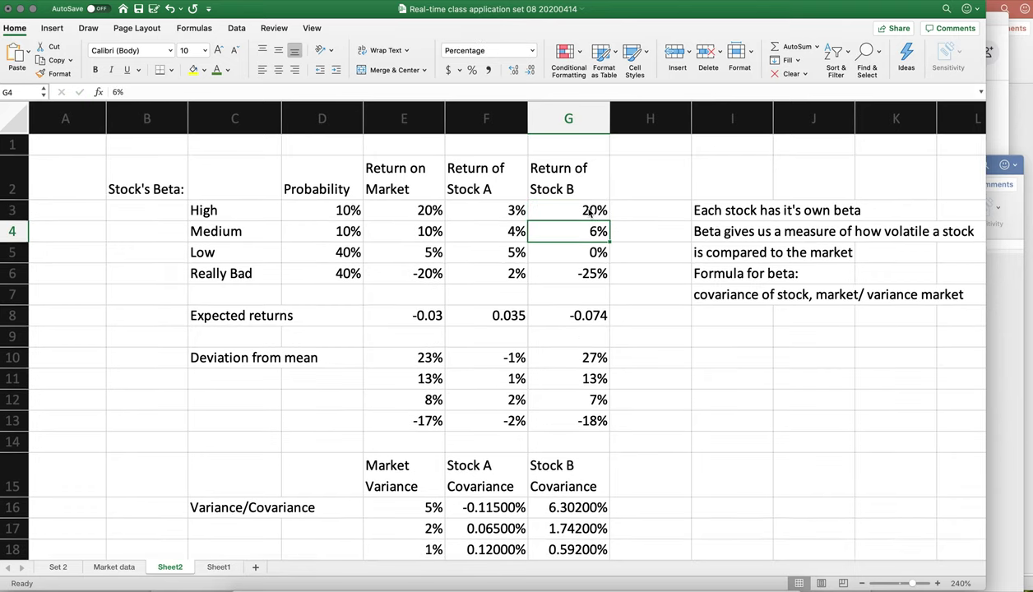
pyautogui.write('10')
pyautogui.press('Return')
pyautogui.write('5')
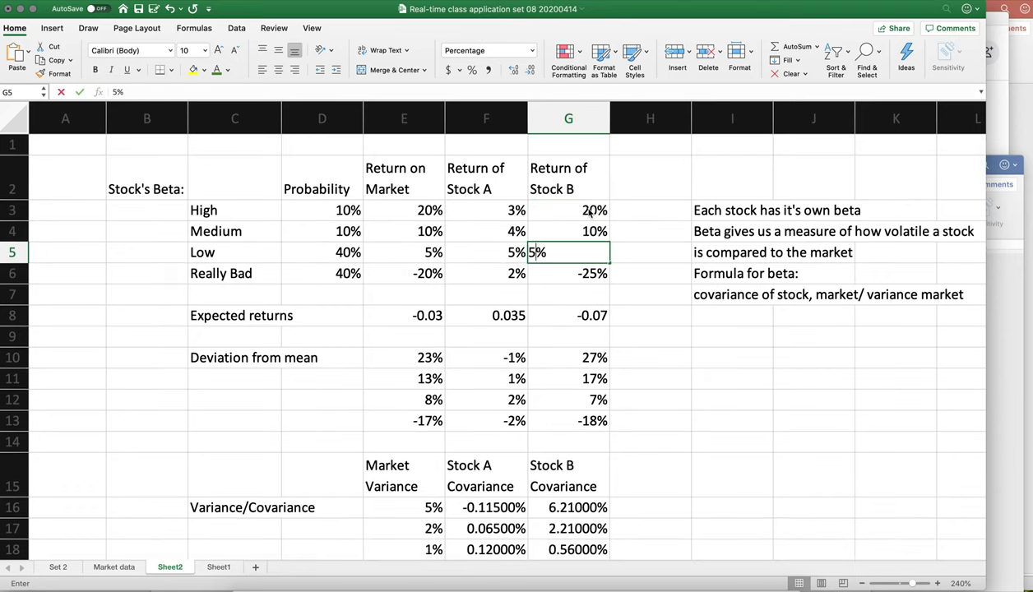
pyautogui.press('Return')
pyautogui.write('-20')
pyautogui.press('Return')
# Step: Check Stock B's beta in G23 against its returns in G3:G6
pyautogui.scroll(-3, 609, 351)
pyautogui.scroll(-4, 609, 351)
pyautogui.click(581, 324)
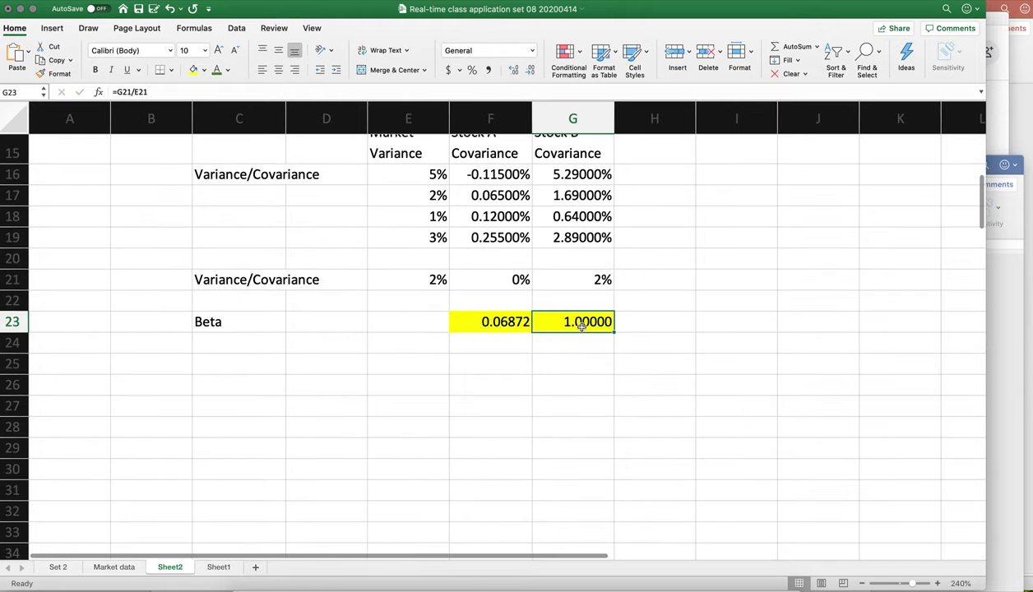
pyautogui.scroll(5, 674, 362)
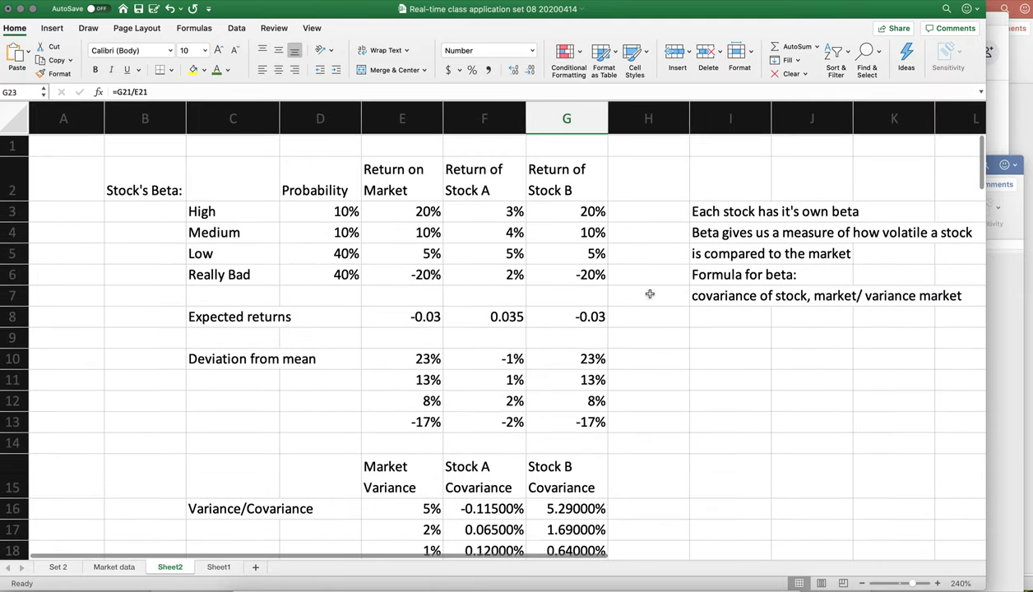
pyautogui.moveTo(560, 210); pyautogui.dragTo(566, 273)
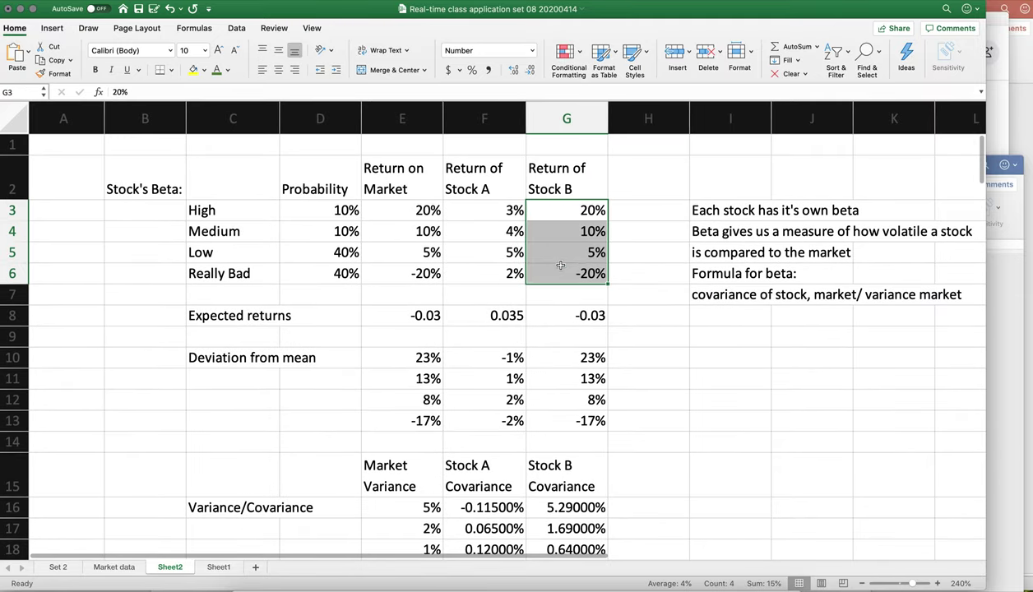
# Step: Undo the four changes to Stock B's returns in G3:G6
pyautogui.click(708, 364)
pyautogui.press('super+z')
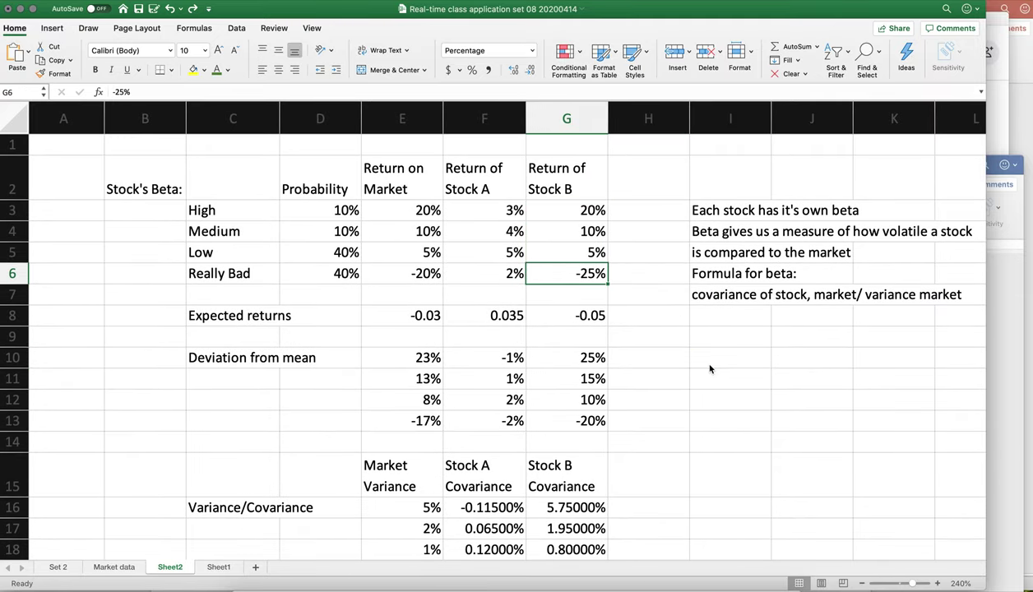
pyautogui.press('super+z')
pyautogui.press('super+z')
pyautogui.press('super+z')
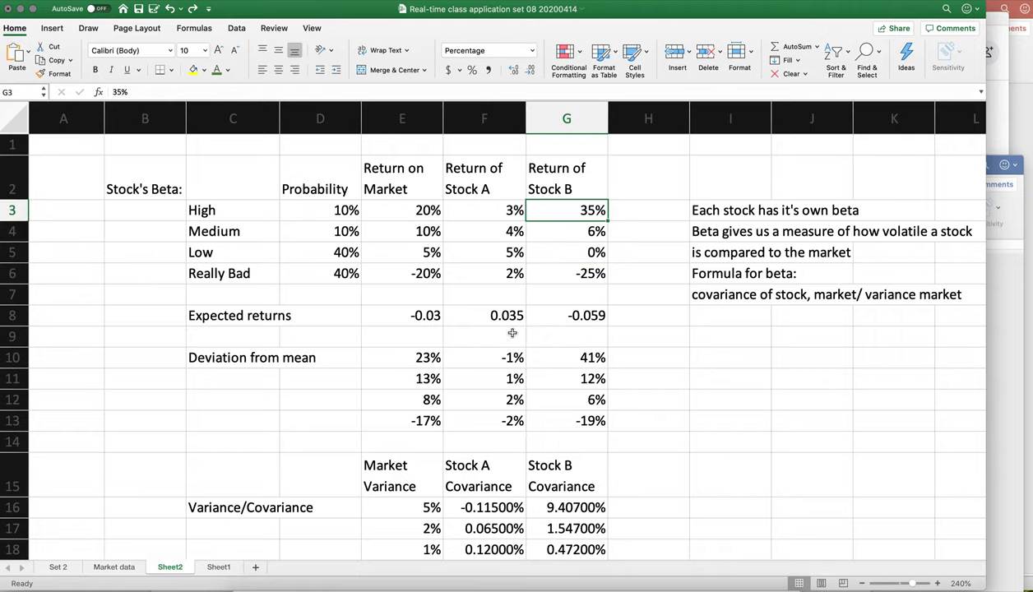
# Step: Compare Stock A's returns in F3:F6 with its beta in F23
pyautogui.moveTo(476, 201); pyautogui.dragTo(479, 271)
pyautogui.scroll(-1, 500, 420)
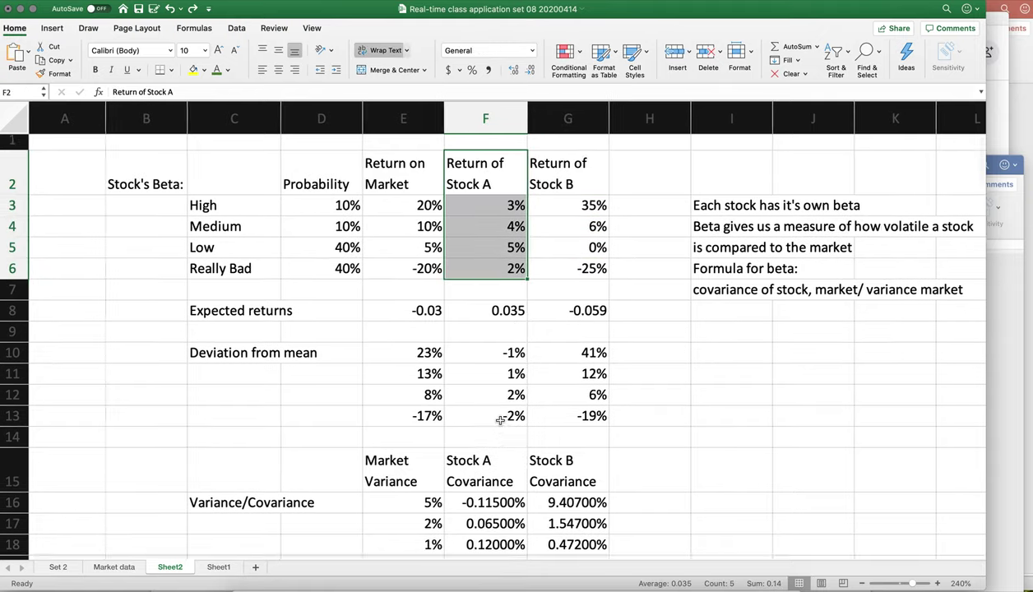
pyautogui.scroll(-5, 500, 420)
pyautogui.click(478, 358)
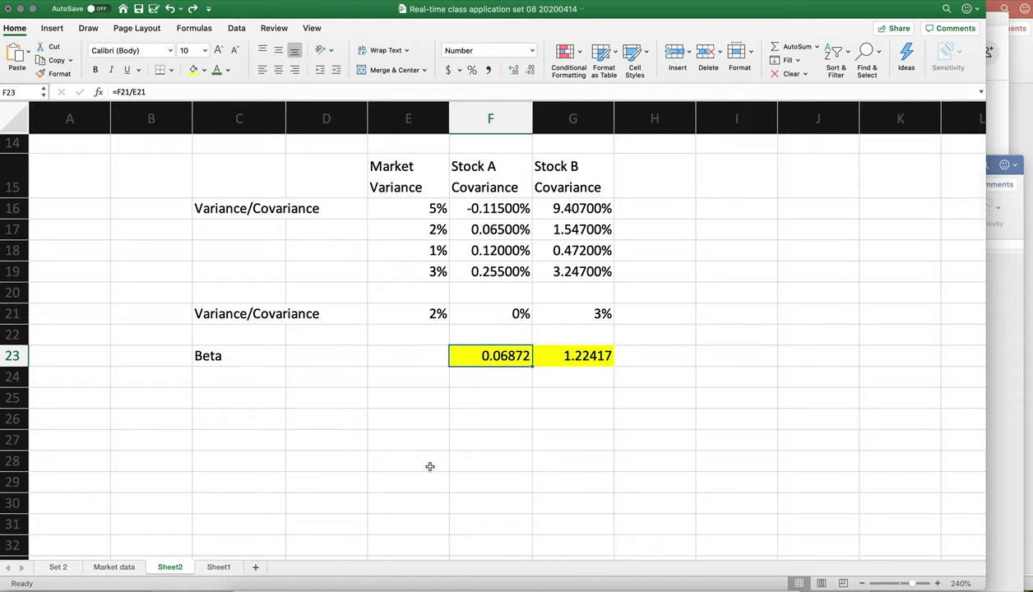
pyautogui.scroll(5, 429, 466)
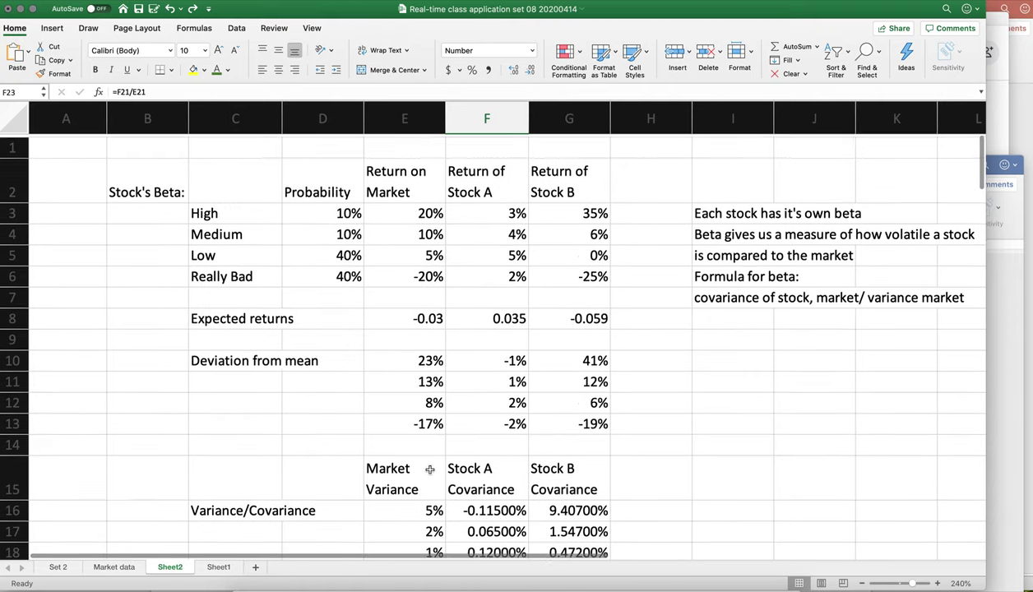
pyautogui.moveTo(465, 210); pyautogui.dragTo(478, 272)
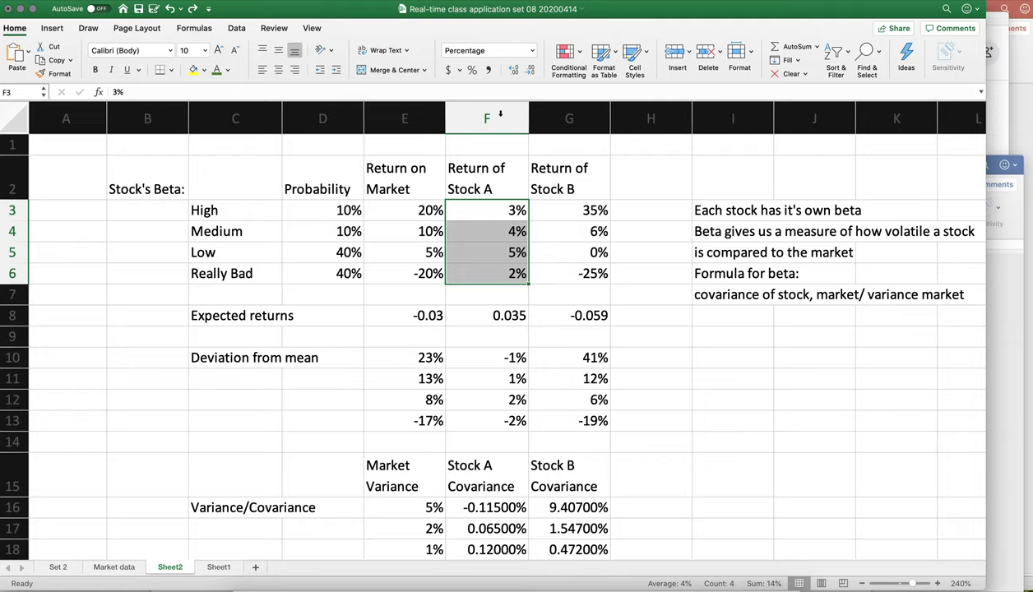
pyautogui.click(499, 114)
pyautogui.moveTo(487, 185); pyautogui.dragTo(489, 265)
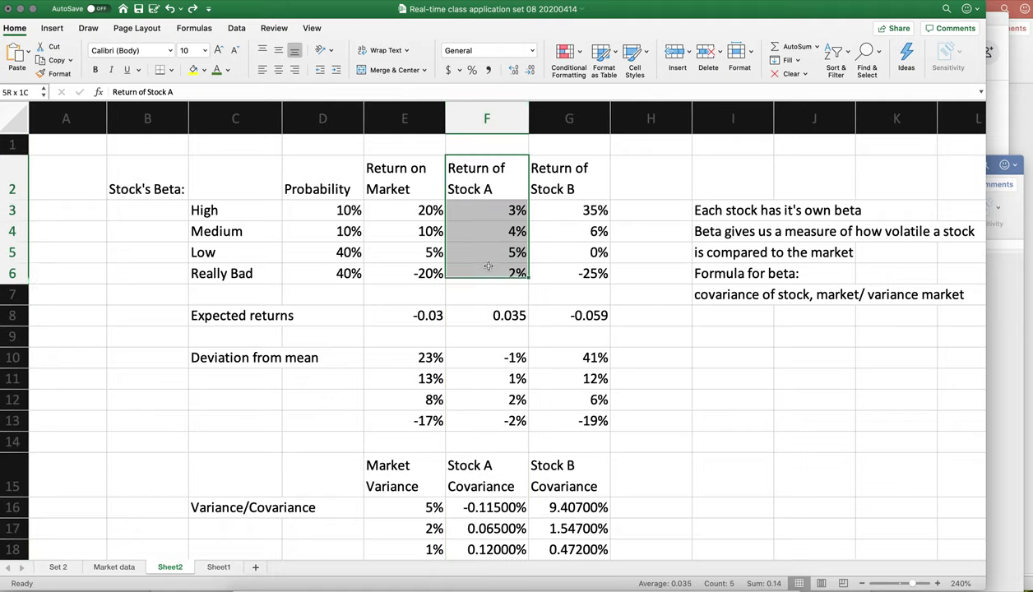
# Step: Review Stock B's returns, the beta formula note in I7 and the highlighted betas in row 23
pyautogui.click(586, 186)
pyautogui.moveTo(579, 240); pyautogui.dragTo(574, 275)
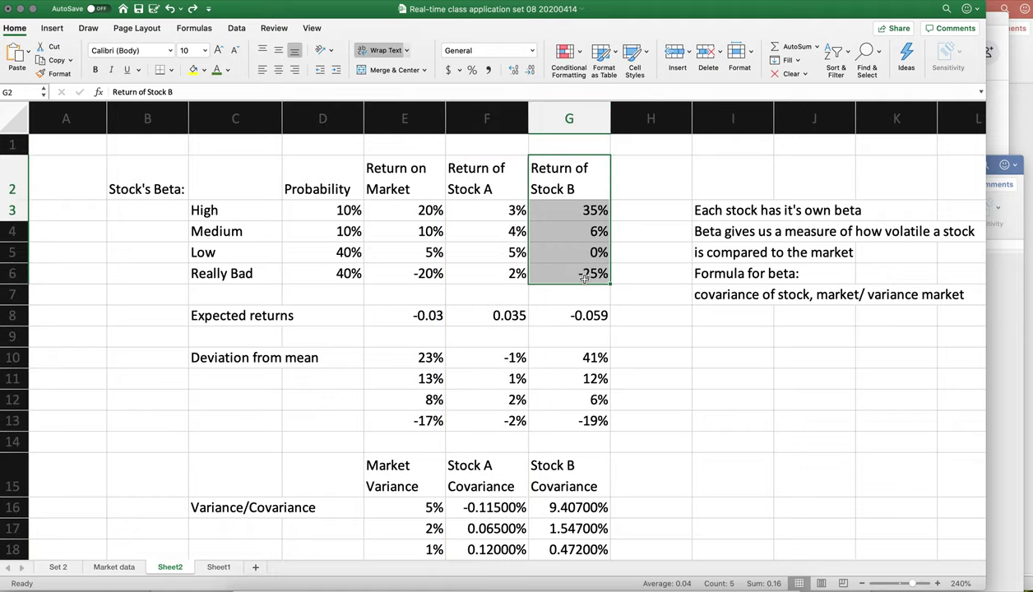
pyautogui.click(639, 327)
pyautogui.scroll(-1, 665, 360)
pyautogui.scroll(1, 666, 360)
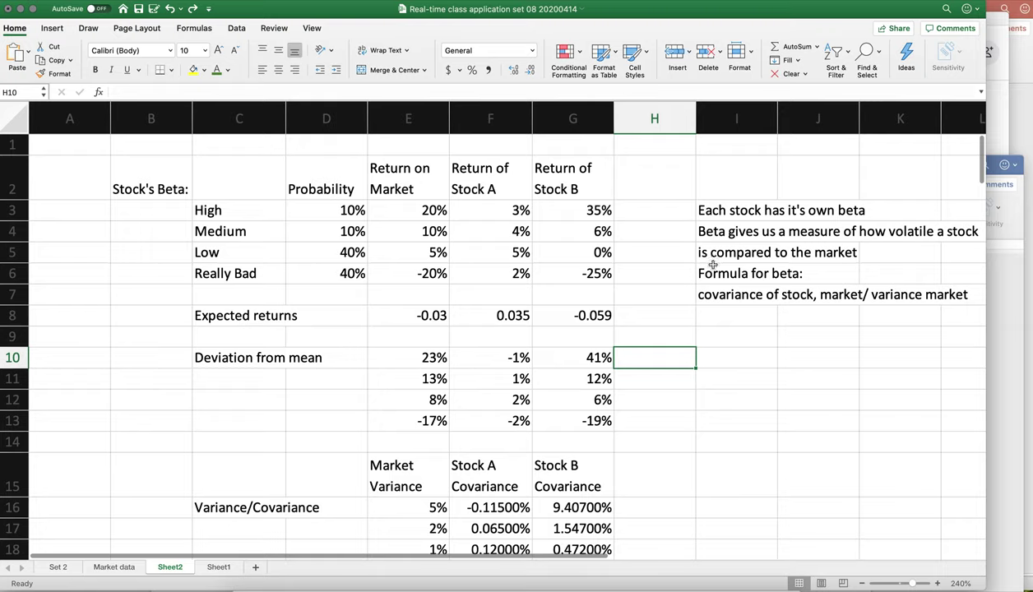
pyautogui.click(712, 293)
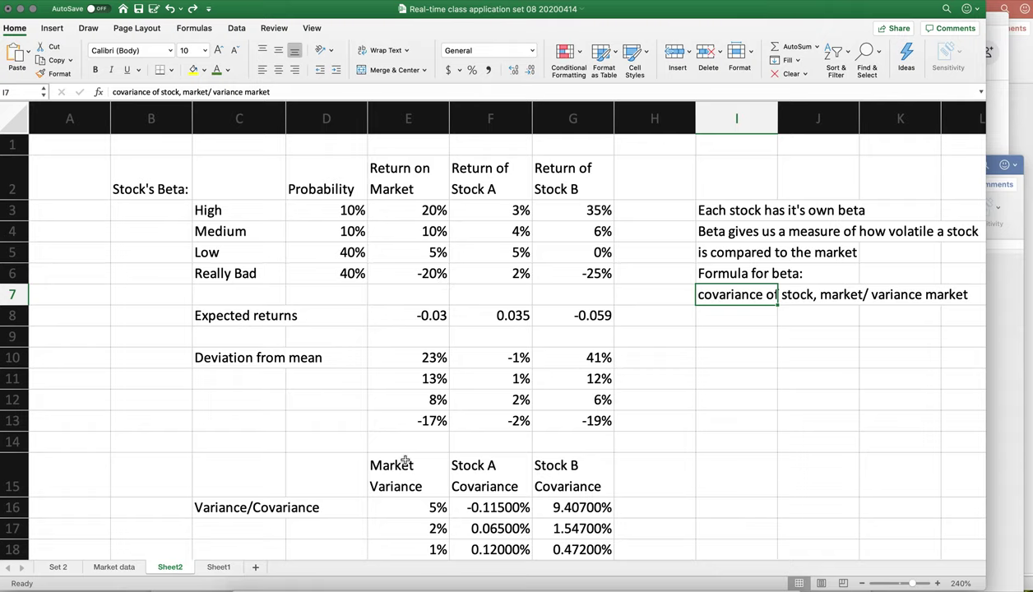
pyautogui.scroll(-10, 405, 462)
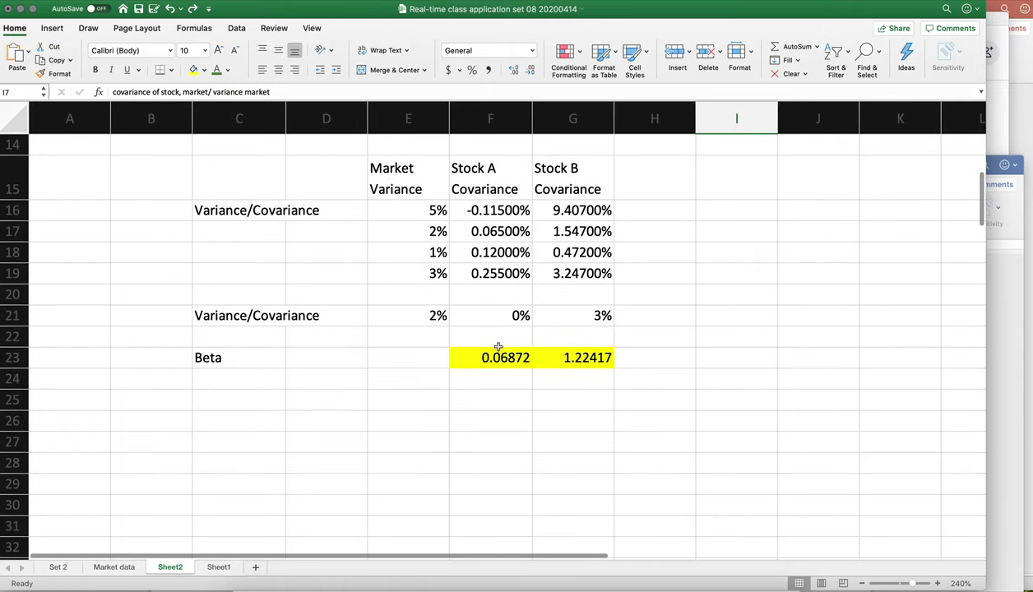